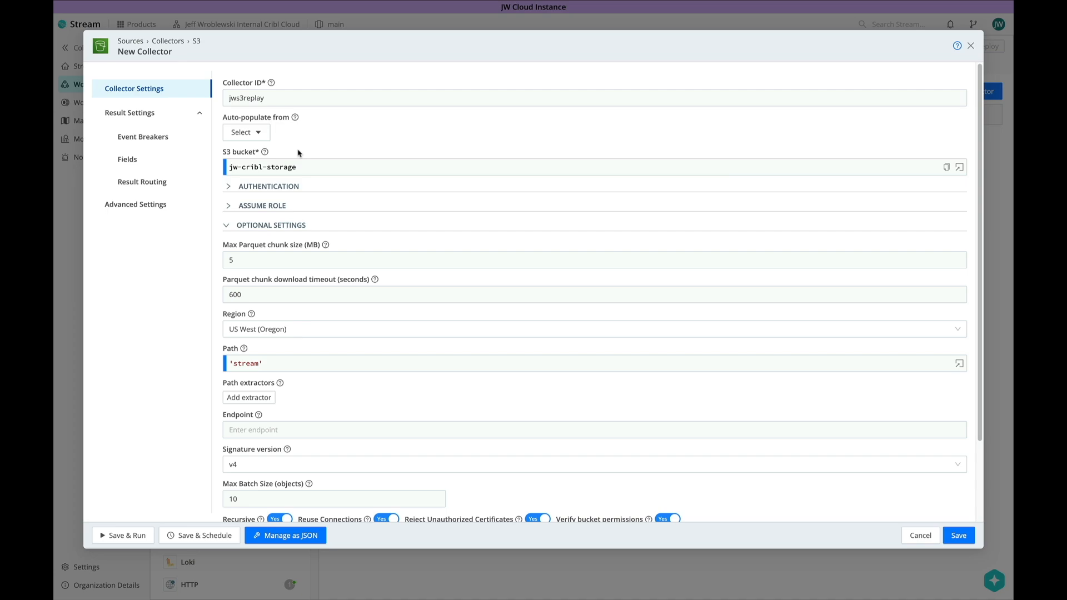
# - Enable Assume Role with the pasted role ARN and an external ID, keeping the 3600-second duration
pyautogui.click(229, 188)
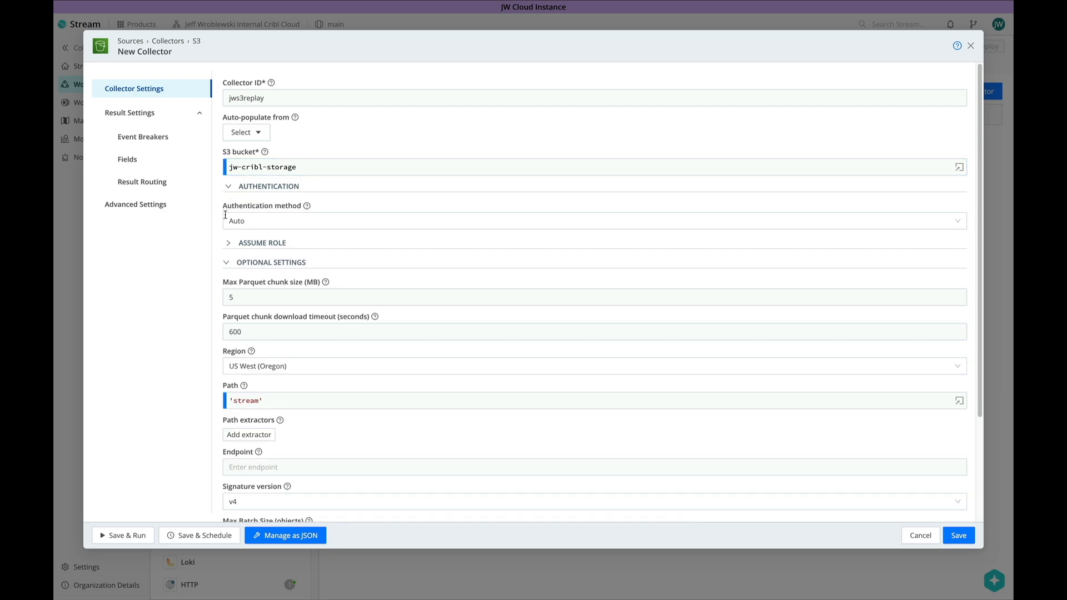
pyautogui.click(227, 245)
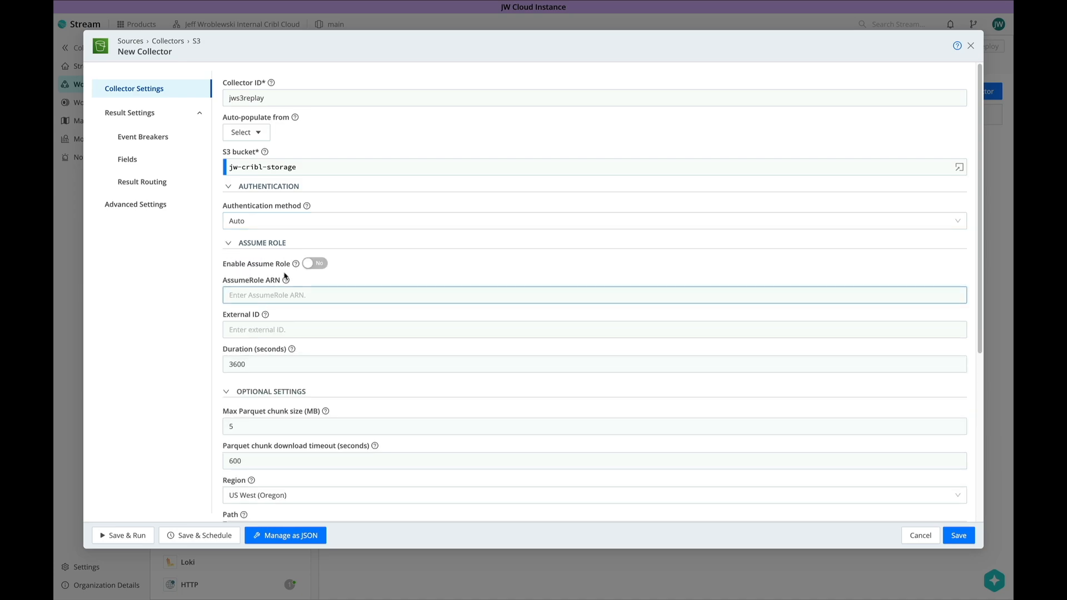
pyautogui.click(310, 264)
pyautogui.click(280, 294)
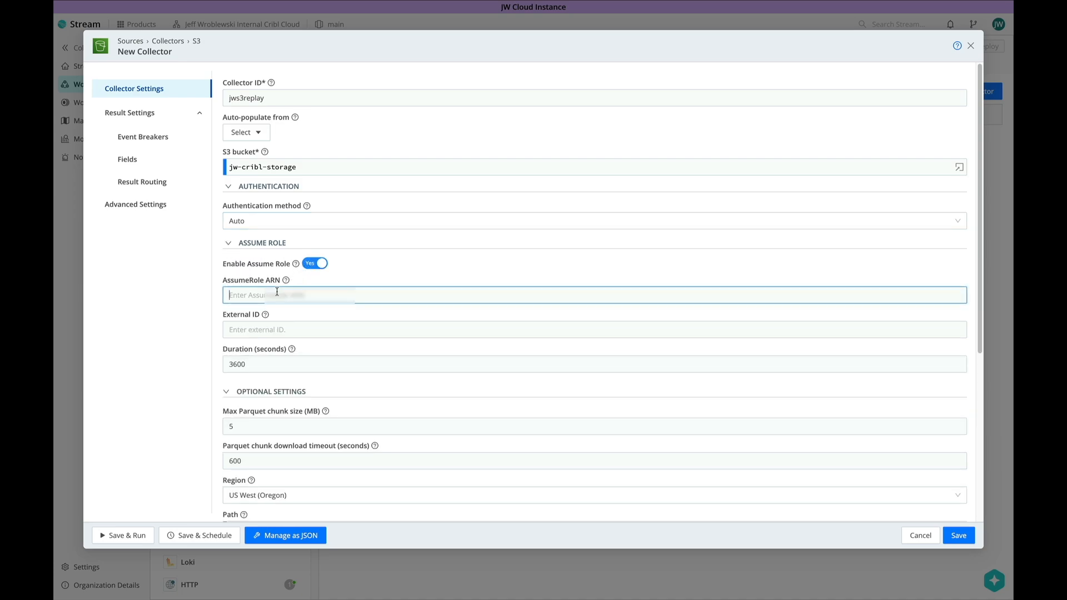
pyautogui.hotkey('ctrl', 'v')
pyautogui.click(254, 329)
pyautogui.write('goatsofcribl')
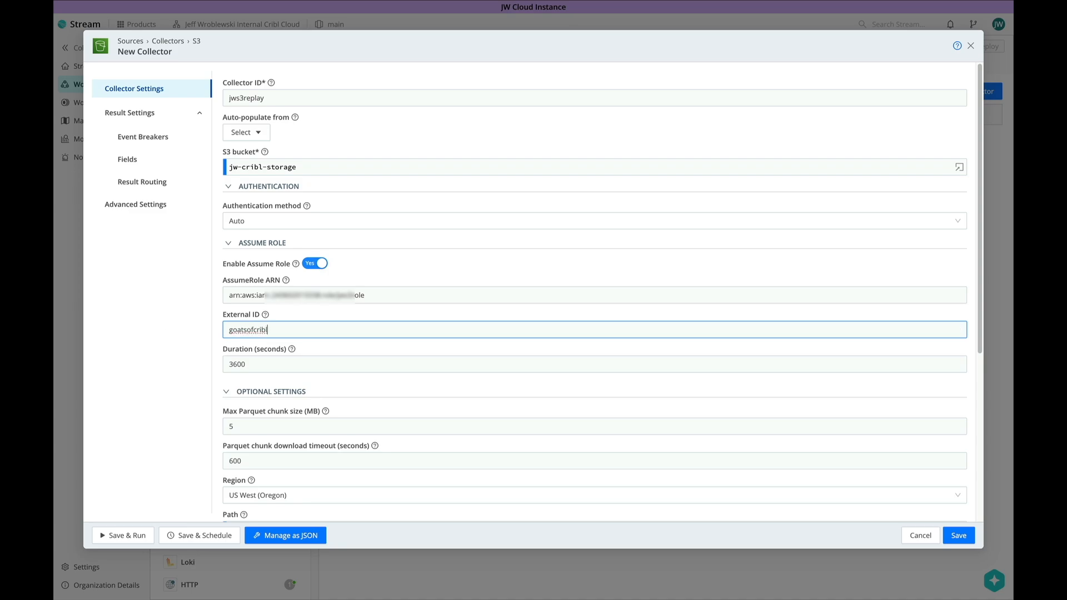
pyautogui.press('Tab')
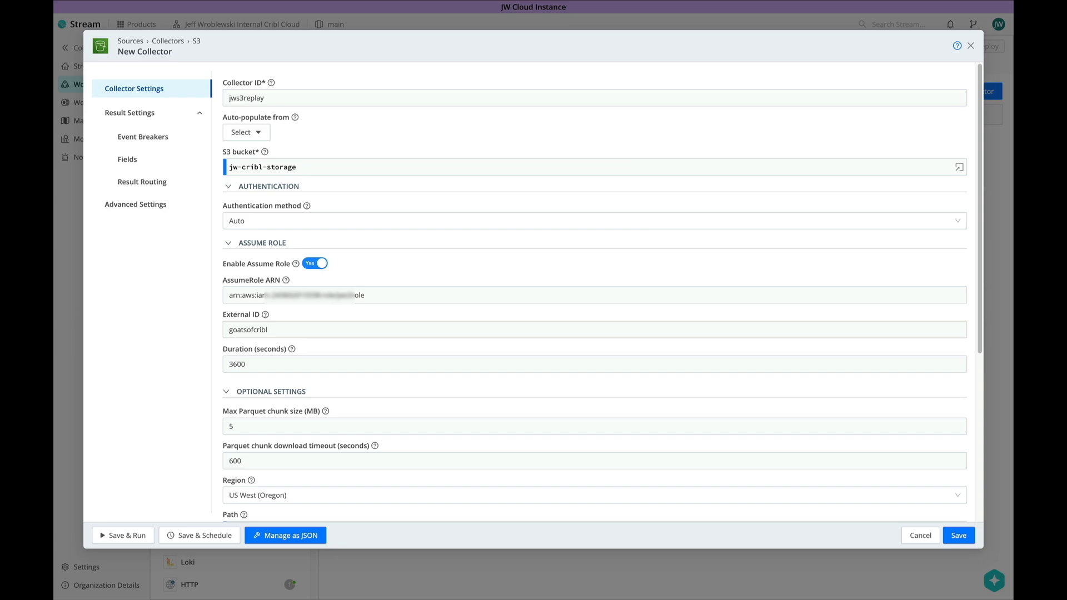
pyautogui.scroll(-5, 245, 272)
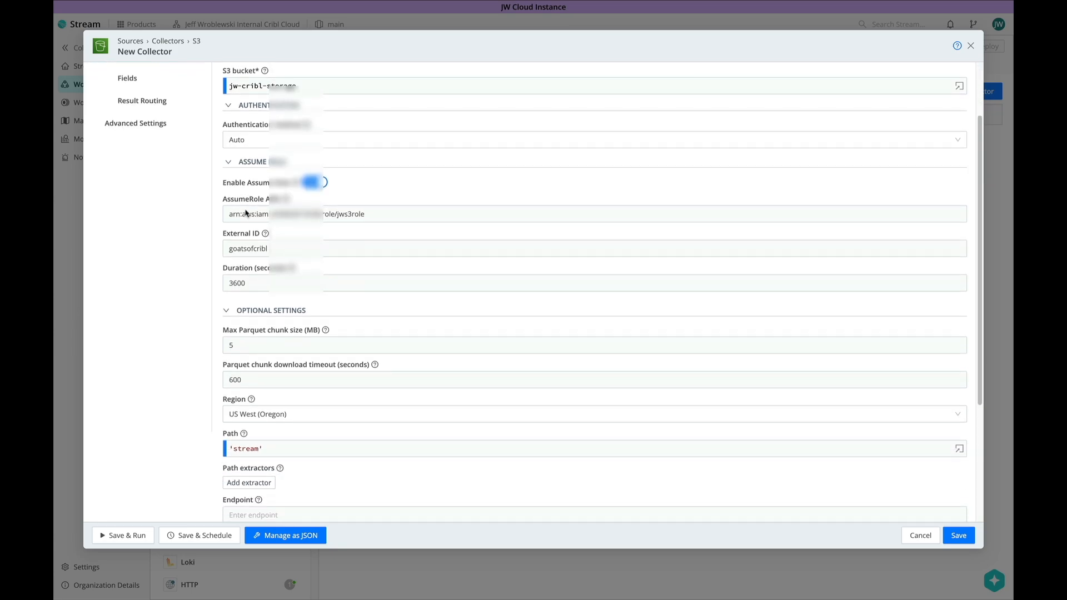
# - Replace the 'stream' path with stream/${_time:%Y}/${_time:%m}/${_time:%d}/${_time:%H}/${sourcetype}
pyautogui.moveTo(244, 274)
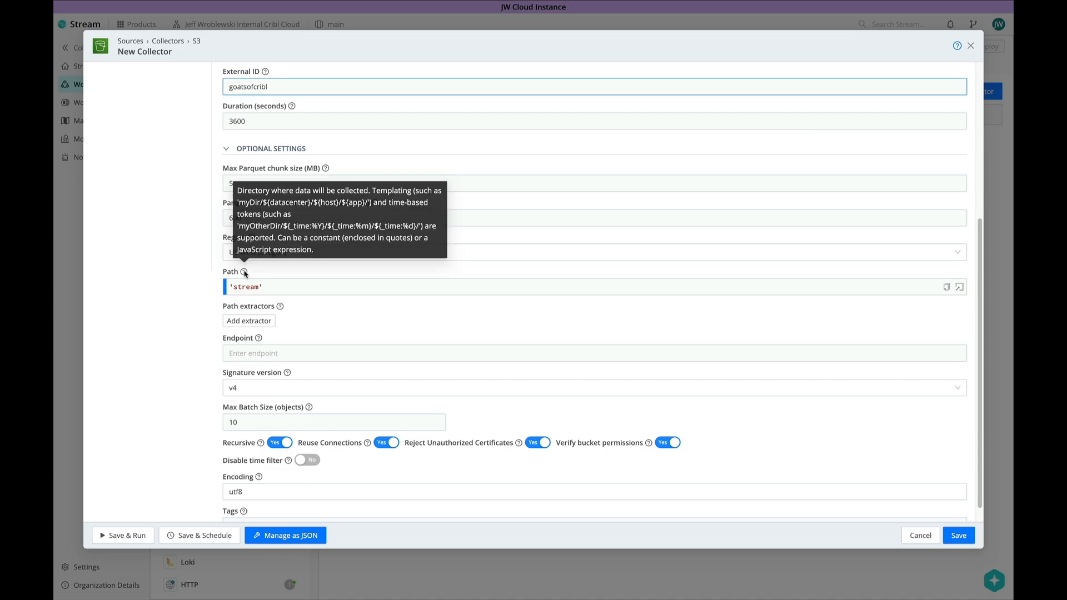
pyautogui.click(259, 287)
pyautogui.moveTo(261, 286); pyautogui.dragTo(226, 288)
pyautogui.write('`stream/${_time:%Y}/${_time:%m}/${_time:%d}/${_time:%H}/${sourcetype}`')
pyautogui.click(195, 302)
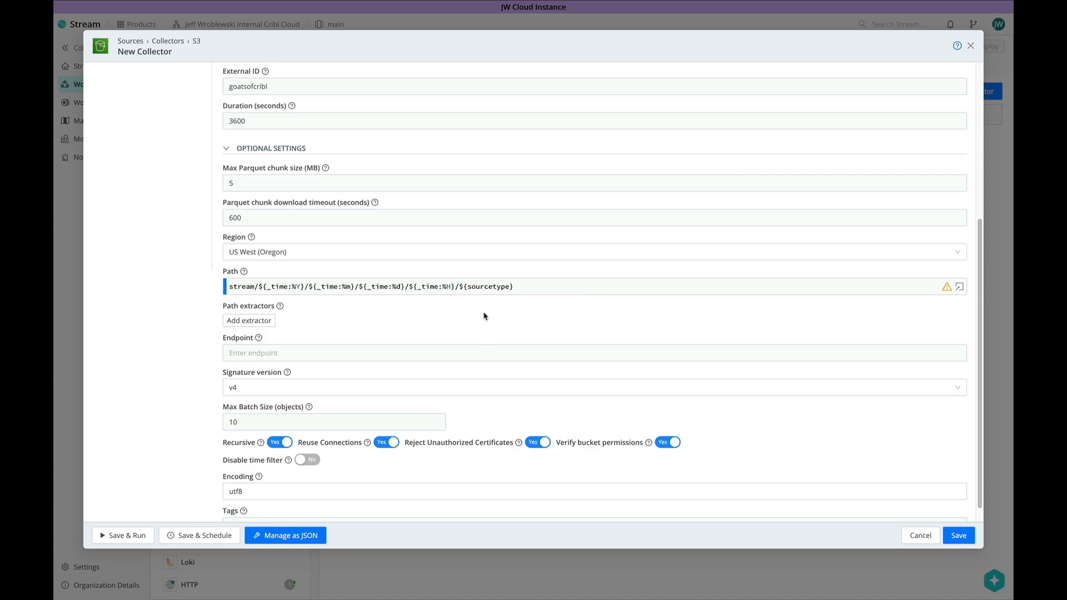
pyautogui.scroll(-1, 483, 316)
pyautogui.scroll(5, 484, 316)
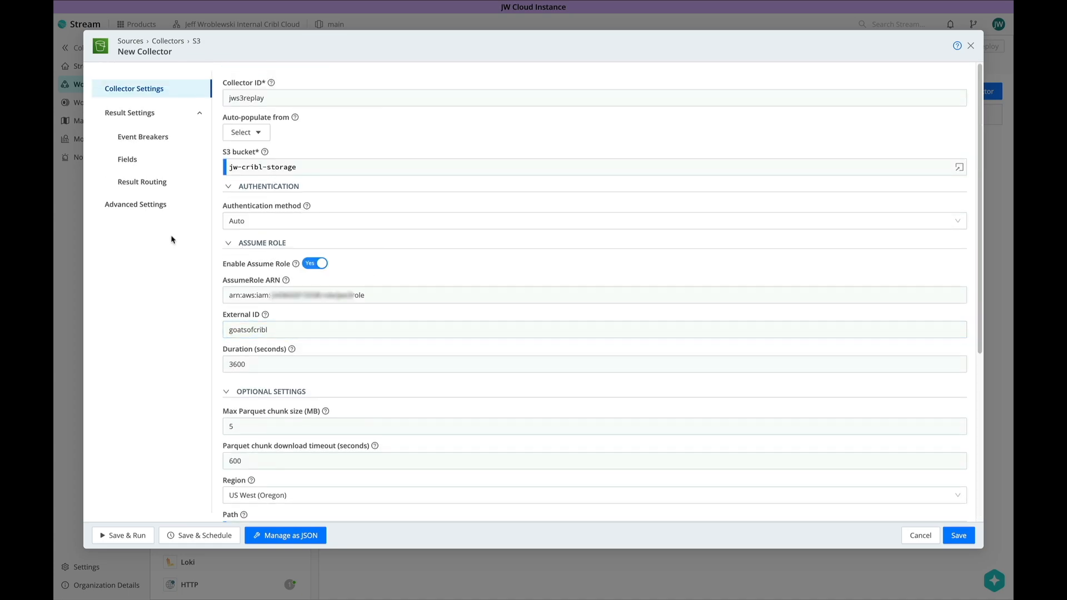
# - Add a result field __replayed with value 'true' and save the jws3replay collector
pyautogui.click(138, 165)
pyautogui.click(254, 100)
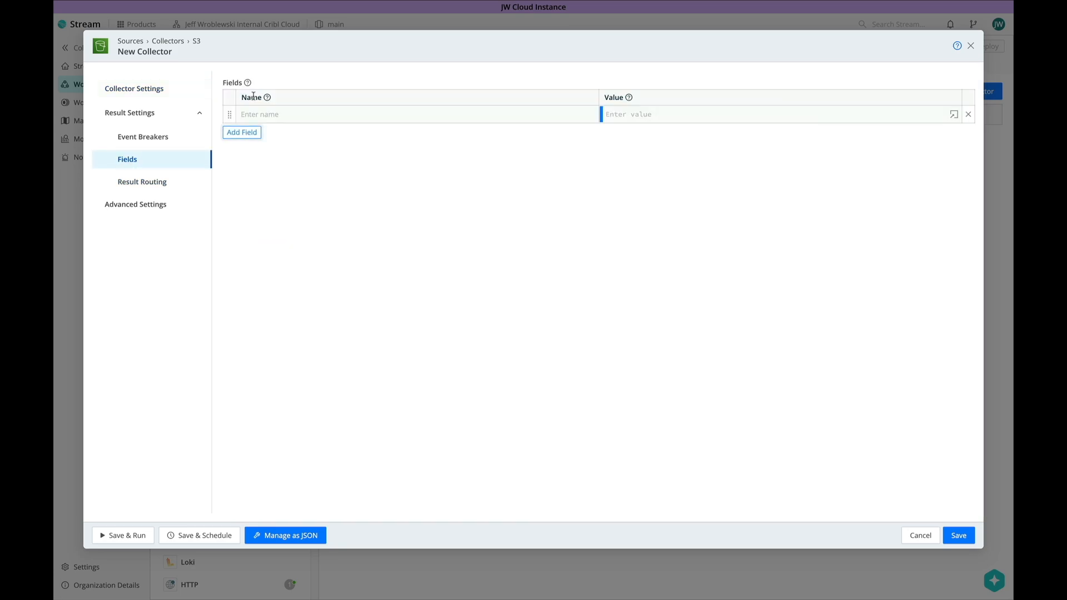
pyautogui.write('__replayed')
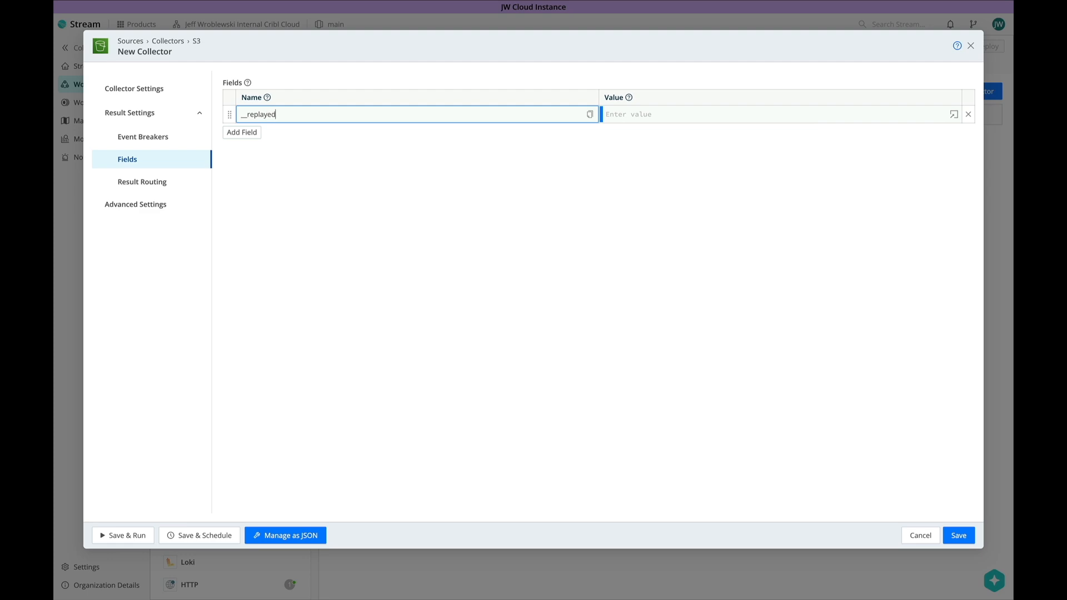
pyautogui.press('Tab')
pyautogui.write("'true")
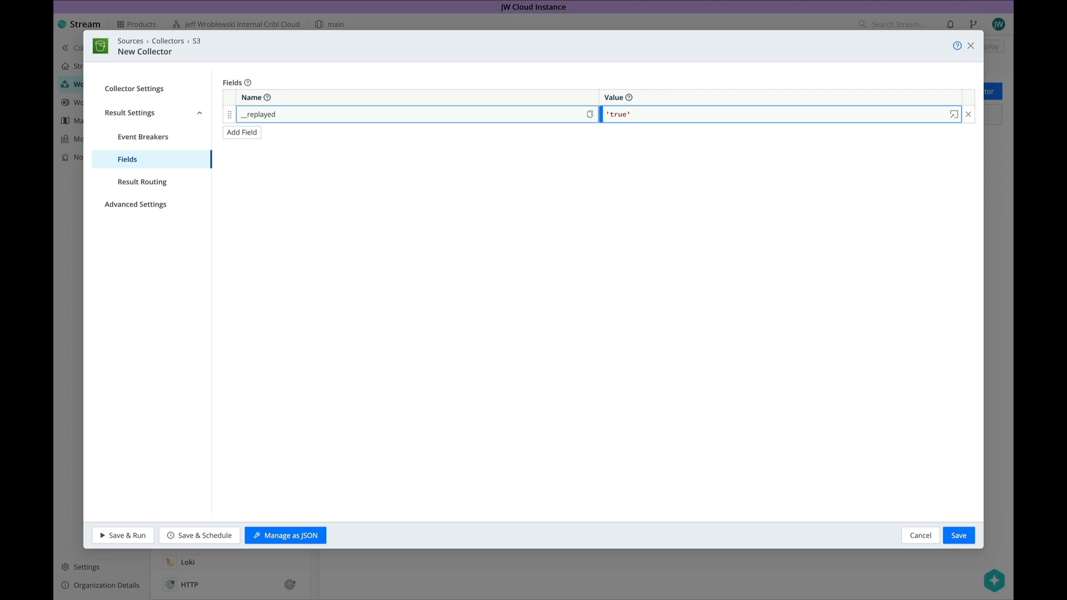
pyautogui.doubleClick(270, 114)
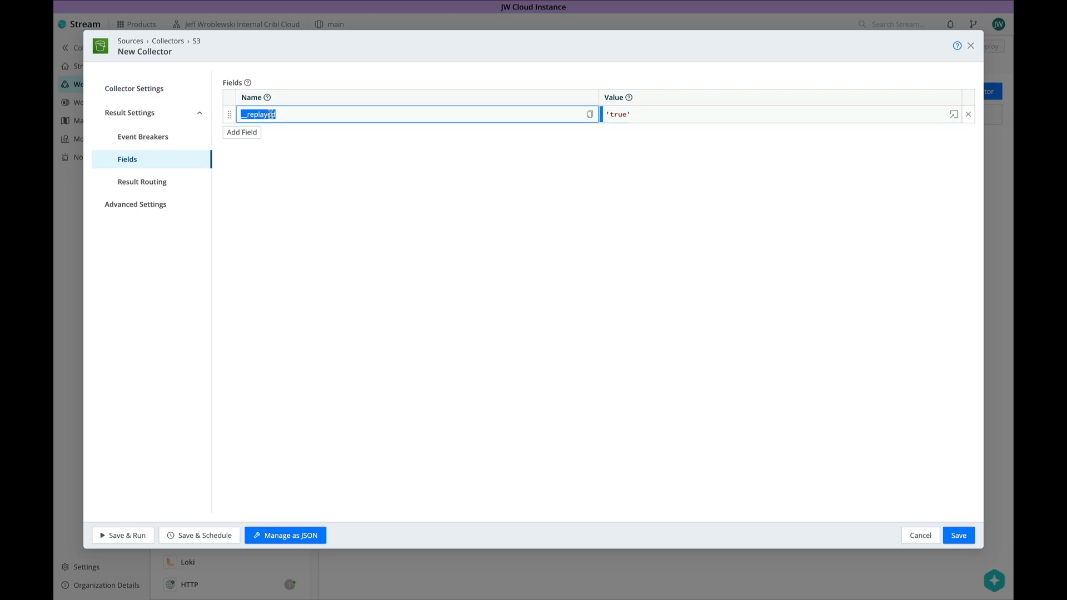
pyautogui.click(288, 187)
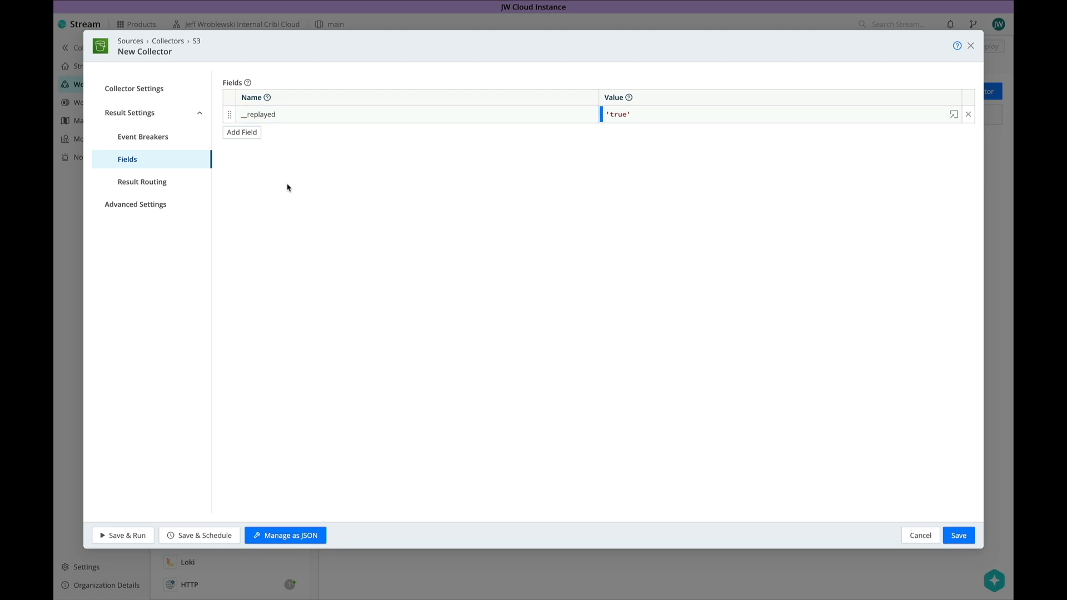
pyautogui.click(956, 534)
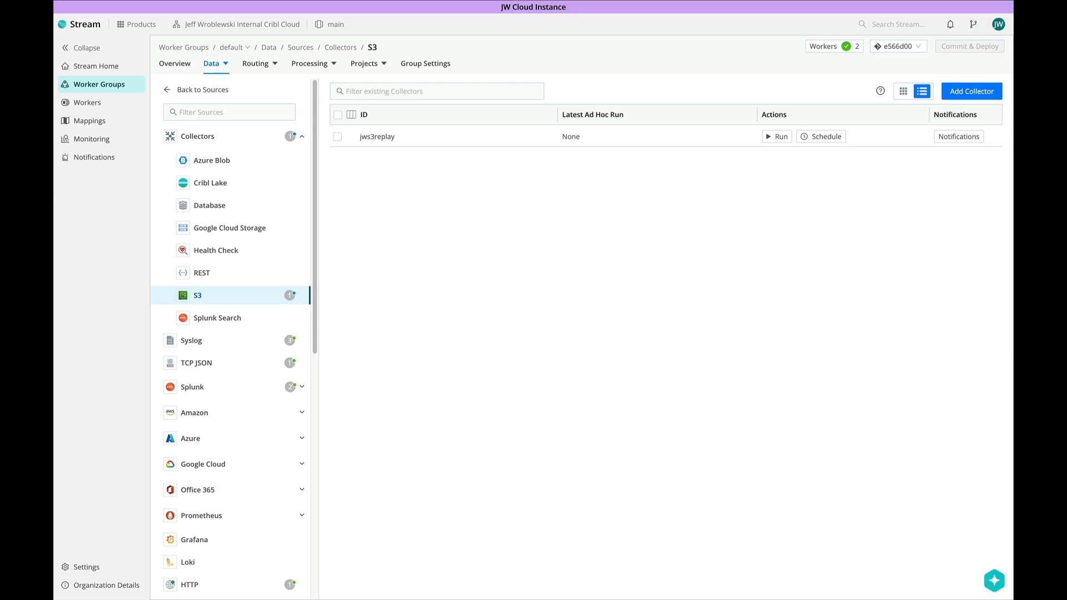
# - Run a preview of jws3replay with filter true and the 100-event capture limit
pyautogui.click(385, 140)
pyautogui.click(115, 535)
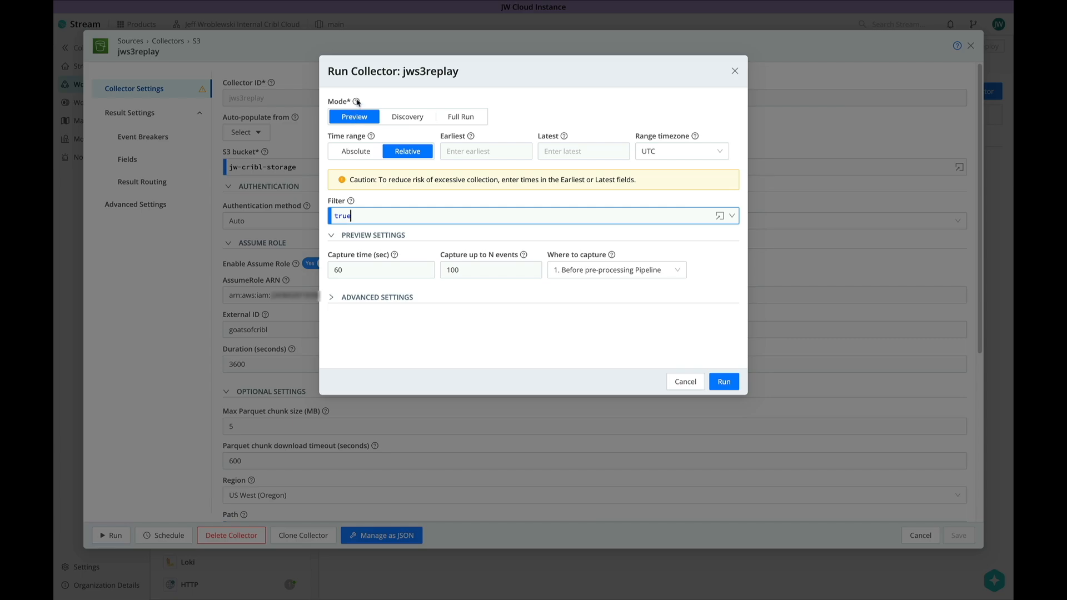
pyautogui.moveTo(356, 102)
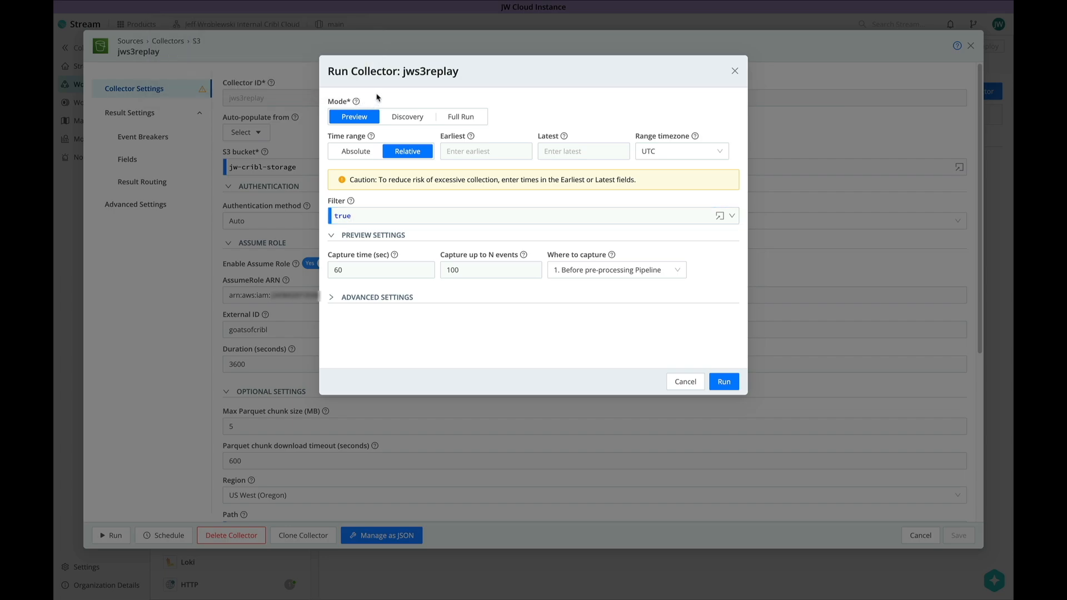
pyautogui.doubleClick(467, 270)
pyautogui.click(473, 311)
pyautogui.click(724, 381)
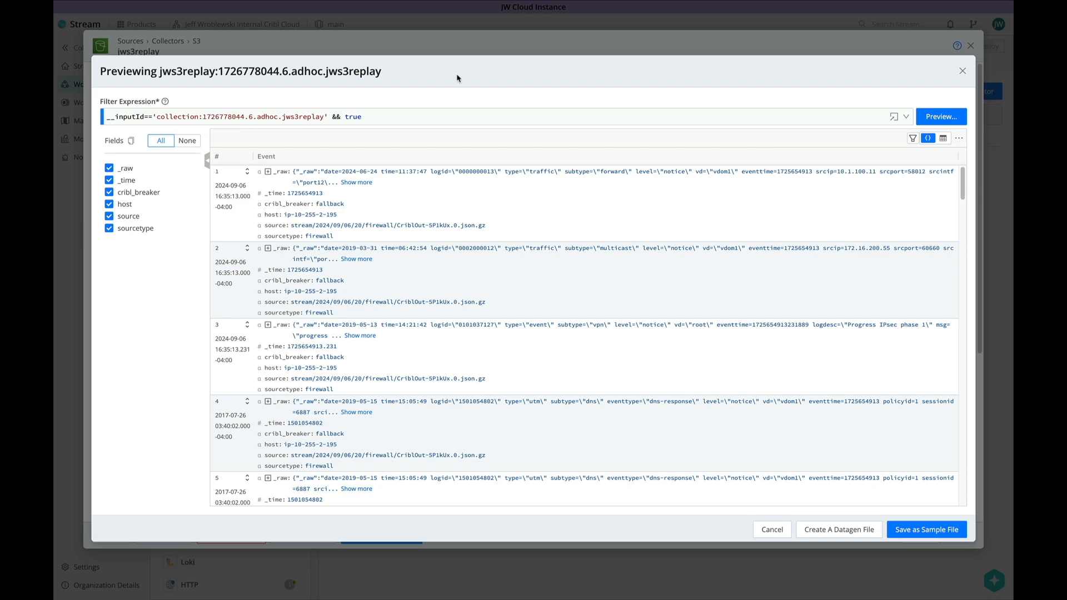
# - Add the Cribl event breaker ruleset to jws3replay and save the collector
pyautogui.click(268, 171)
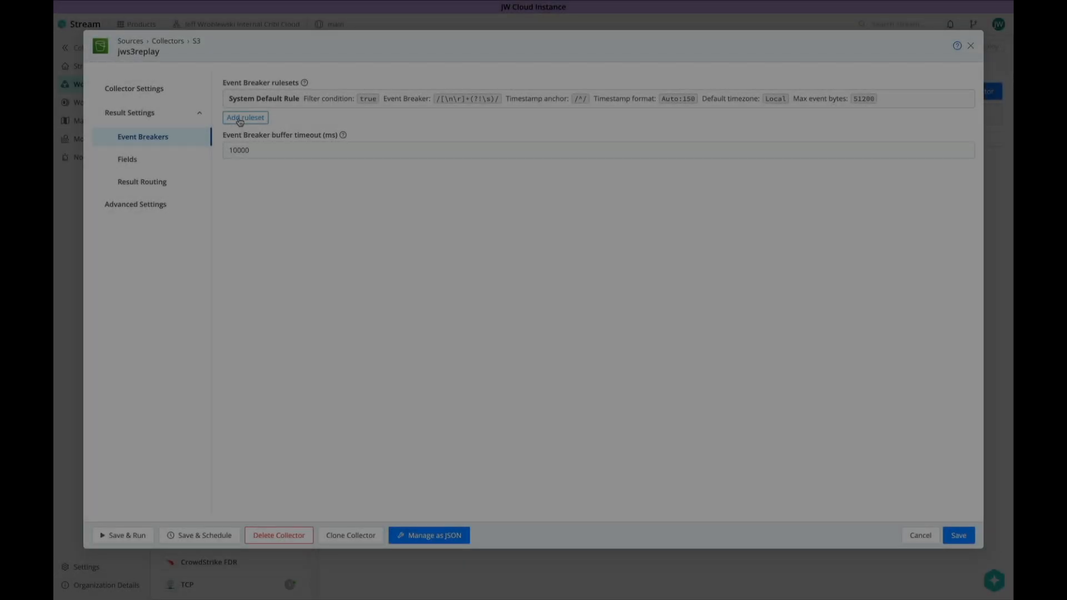
pyautogui.click(240, 118)
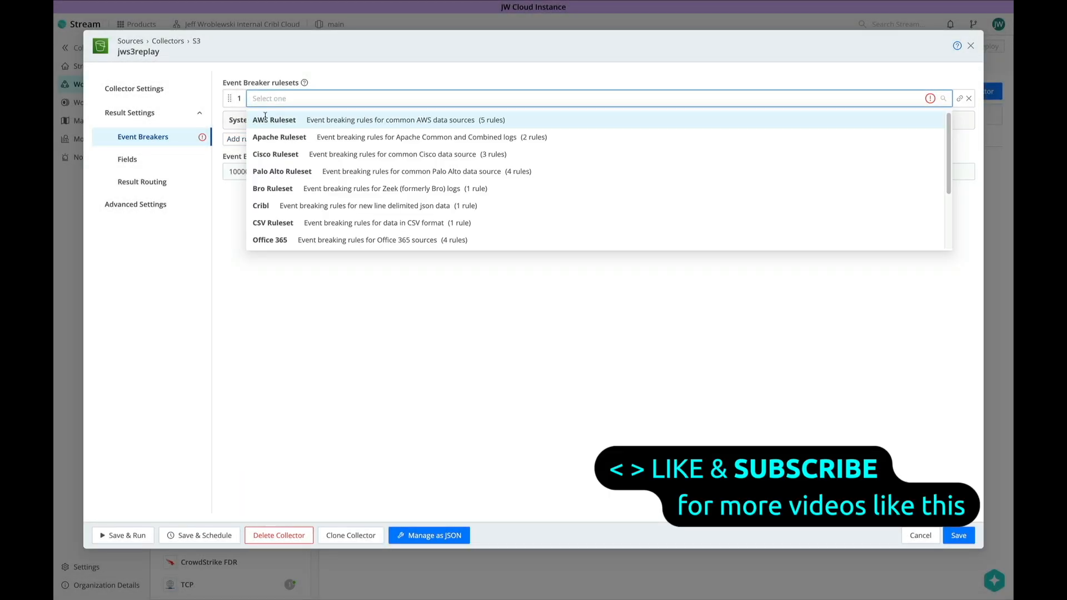
pyautogui.click(263, 208)
pyautogui.click(961, 538)
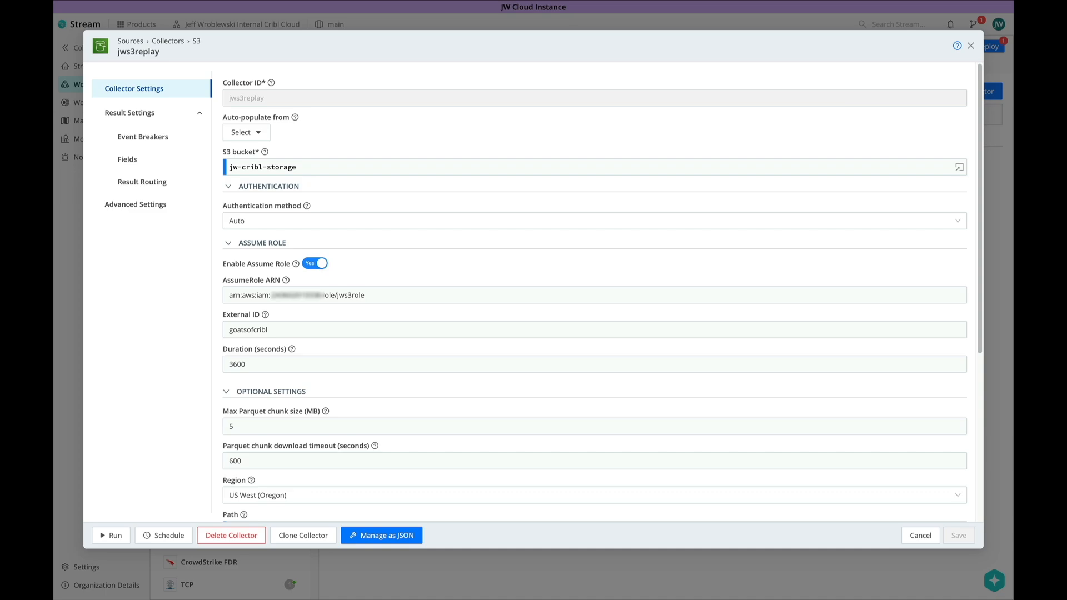
# - Preview a run filtered to sourcetype!='firewall', which returns access_common events
pyautogui.click(106, 534)
pyautogui.click(331, 216)
pyautogui.hotkey('ctrl', 'a')
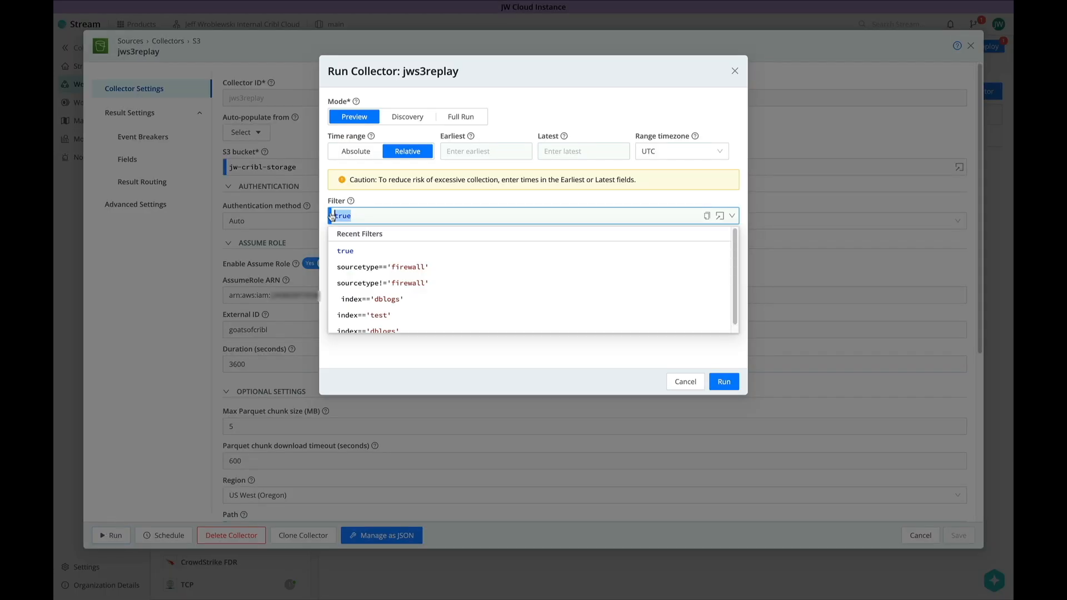
pyautogui.write("sourcetype!='firewall'")
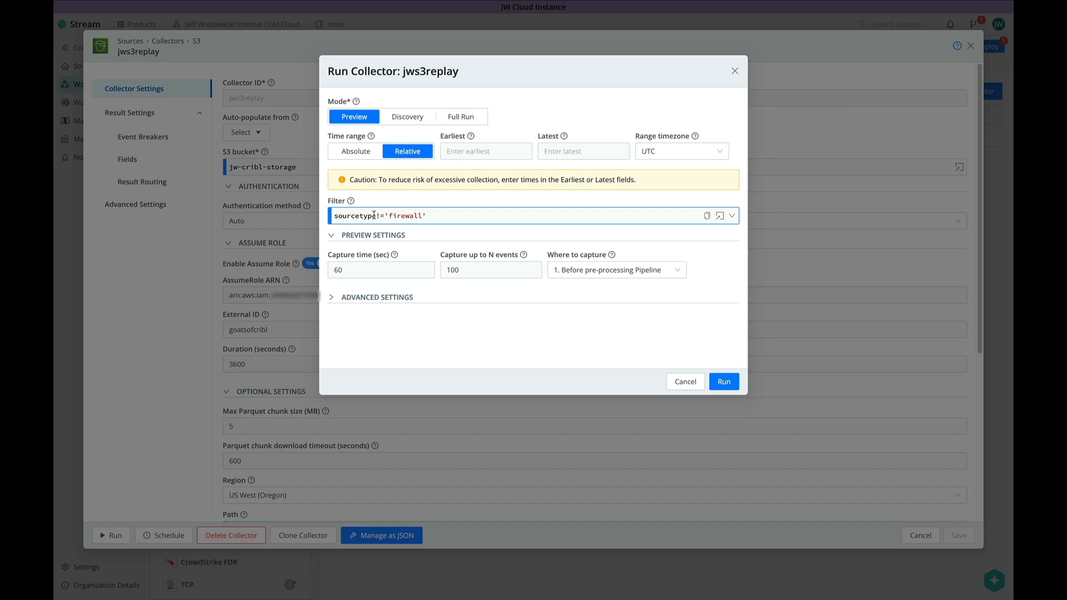
pyautogui.click(455, 218)
pyautogui.click(648, 379)
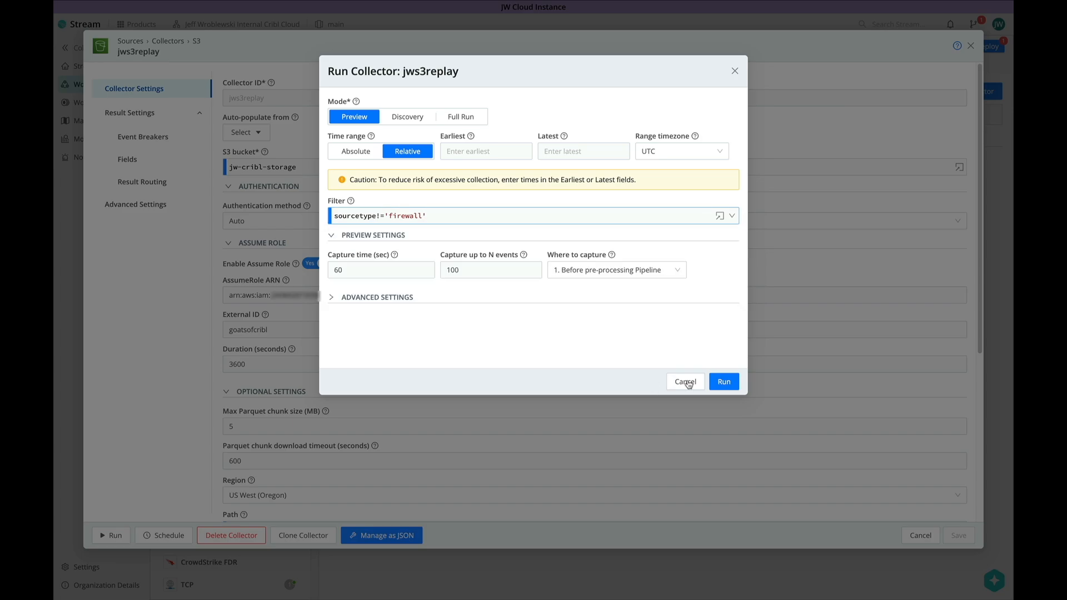
pyautogui.click(724, 383)
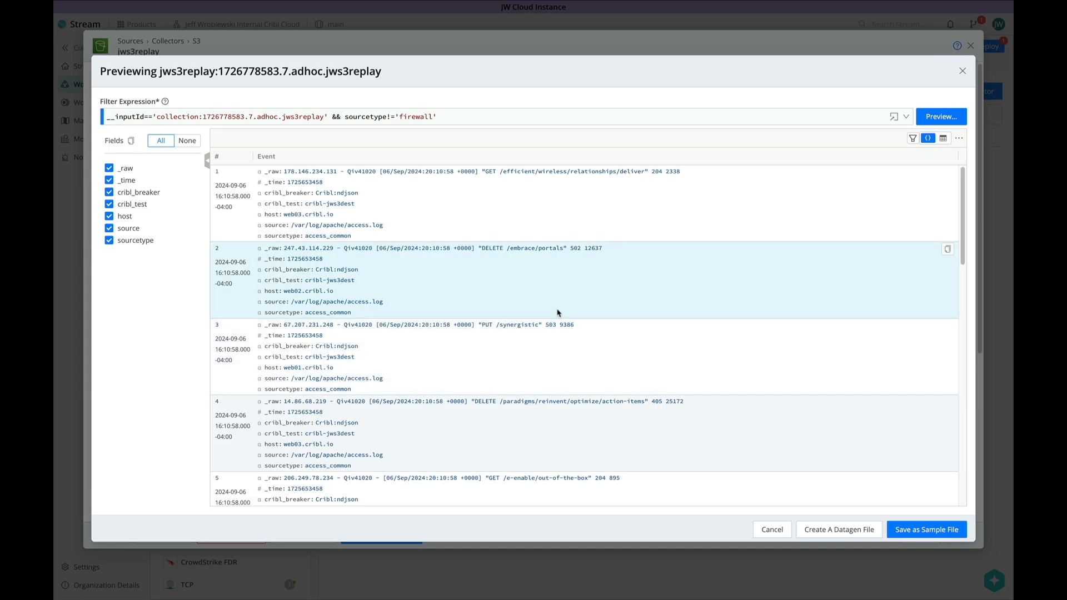
pyautogui.moveTo(353, 236); pyautogui.dragTo(266, 237)
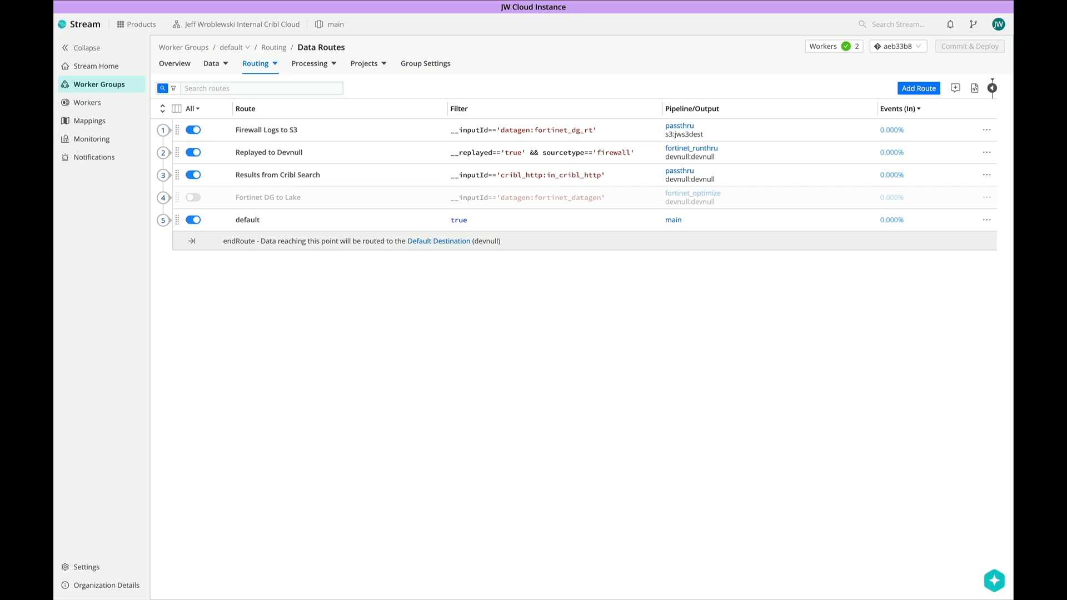
# - Review the Replayed to Devnull route's firewall filter, then go to the S3 collectors under Data Sources
pyautogui.click(162, 154)
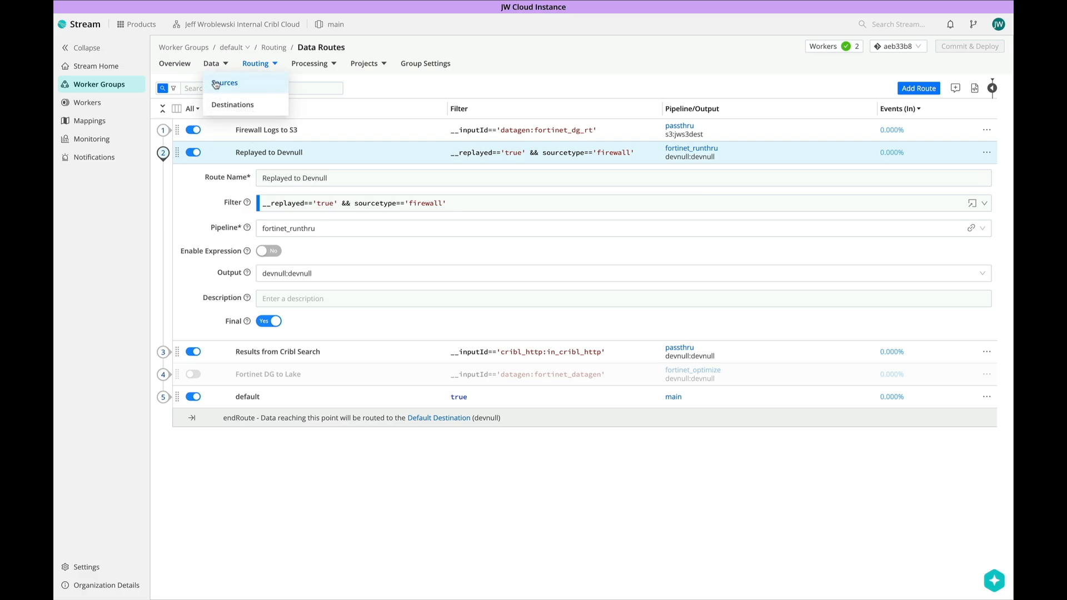
pyautogui.click(223, 80)
pyautogui.click(254, 305)
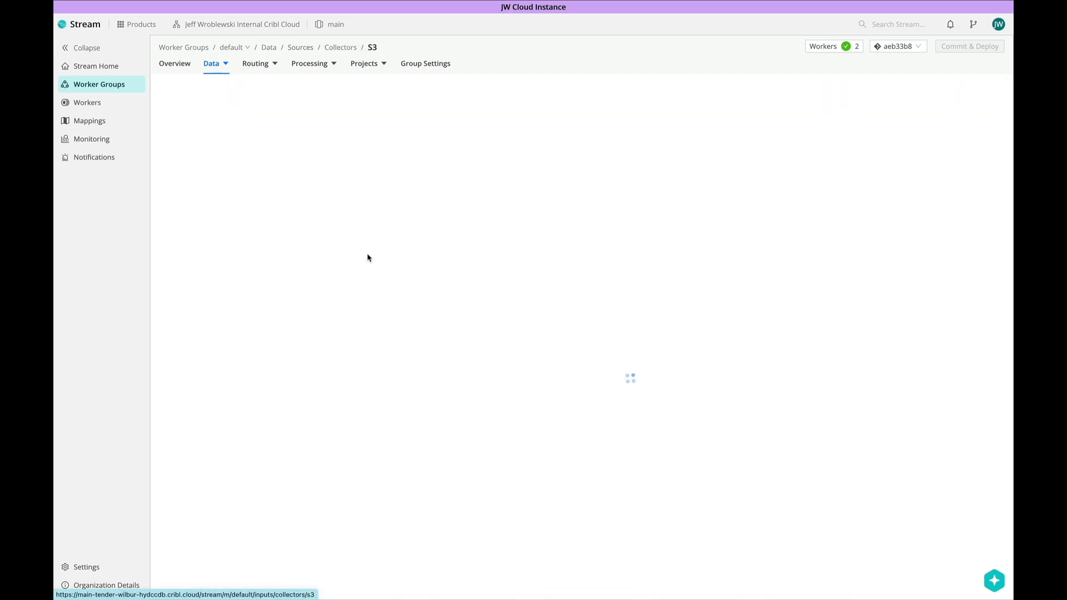
pyautogui.click(108, 536)
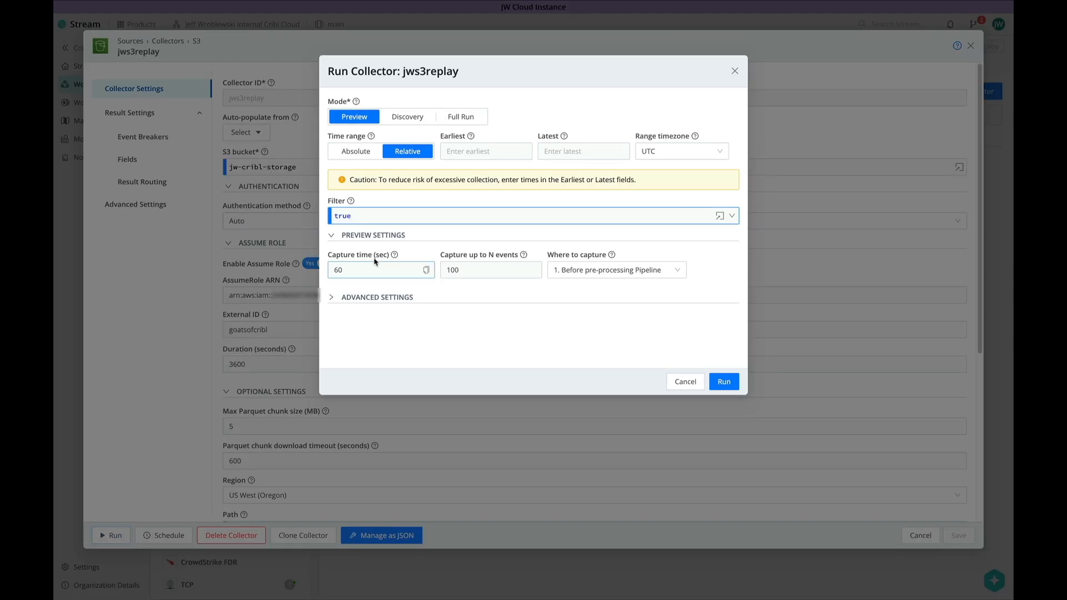
pyautogui.click(453, 120)
pyautogui.click(355, 151)
pyautogui.click(485, 151)
pyautogui.click(552, 211)
pyautogui.click(664, 317)
pyautogui.click(580, 151)
pyautogui.click(650, 213)
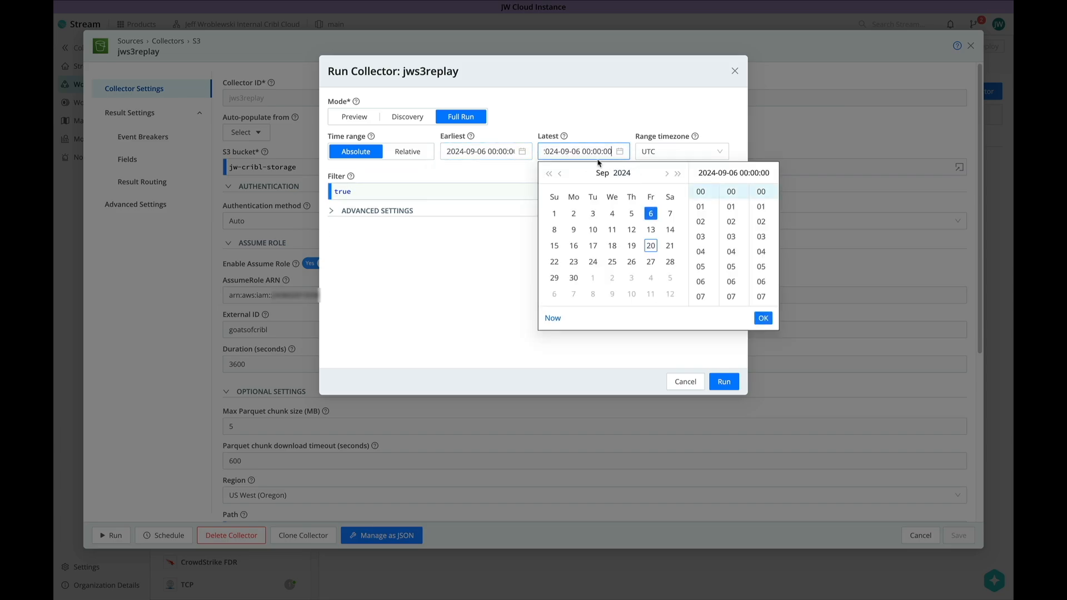
pyautogui.doubleClick(587, 151)
pyautogui.doubleClick(600, 151)
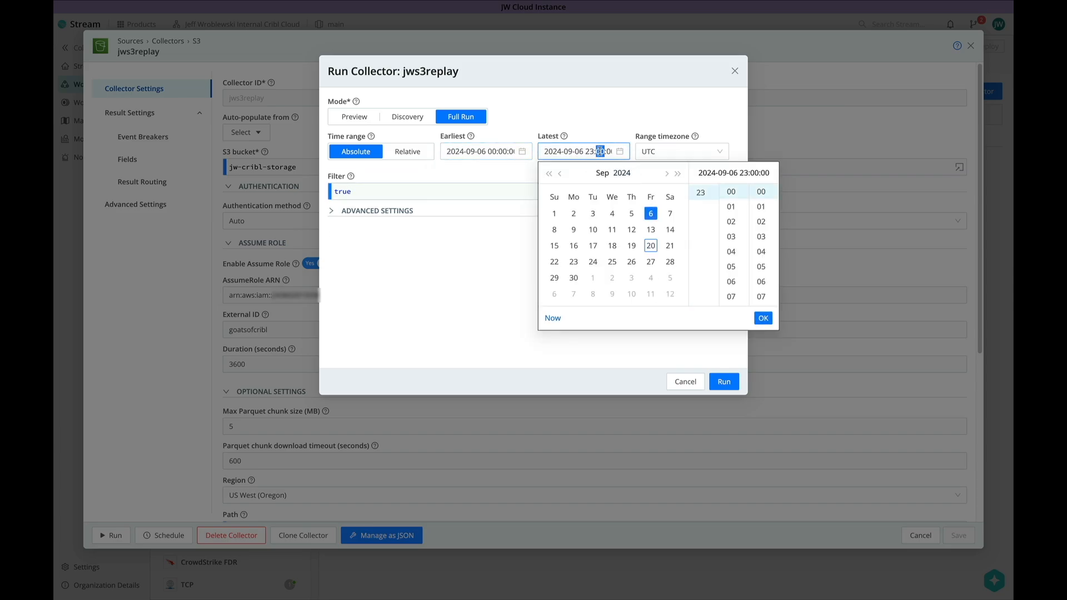
pyautogui.write('59')
pyautogui.click(760, 318)
# - Filter the run to sourcetype=='firewall' and start the collection
pyautogui.click(374, 192)
pyautogui.click(383, 226)
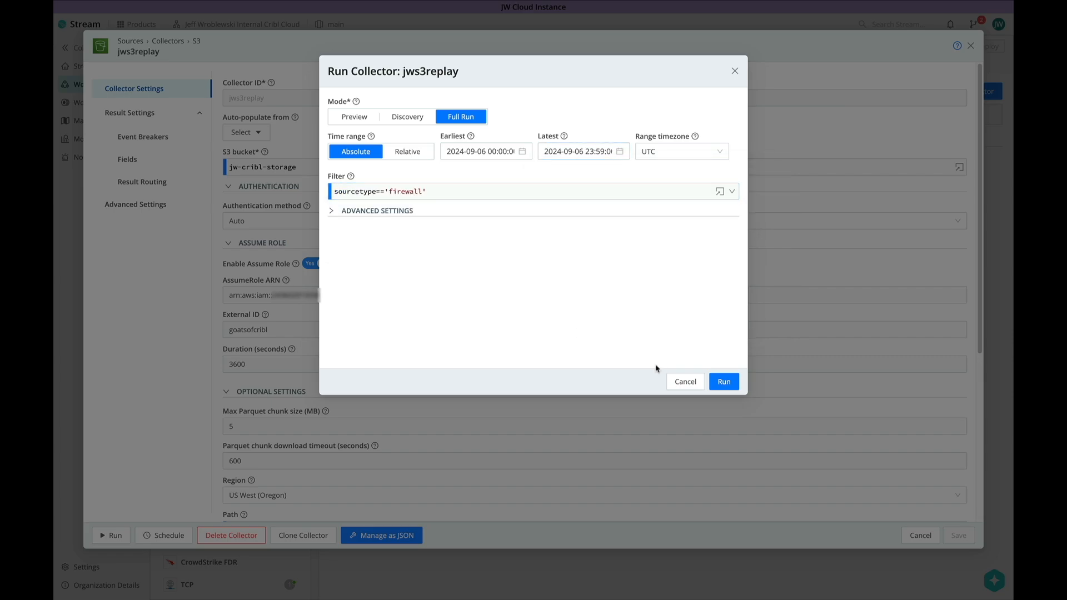
pyautogui.click(723, 381)
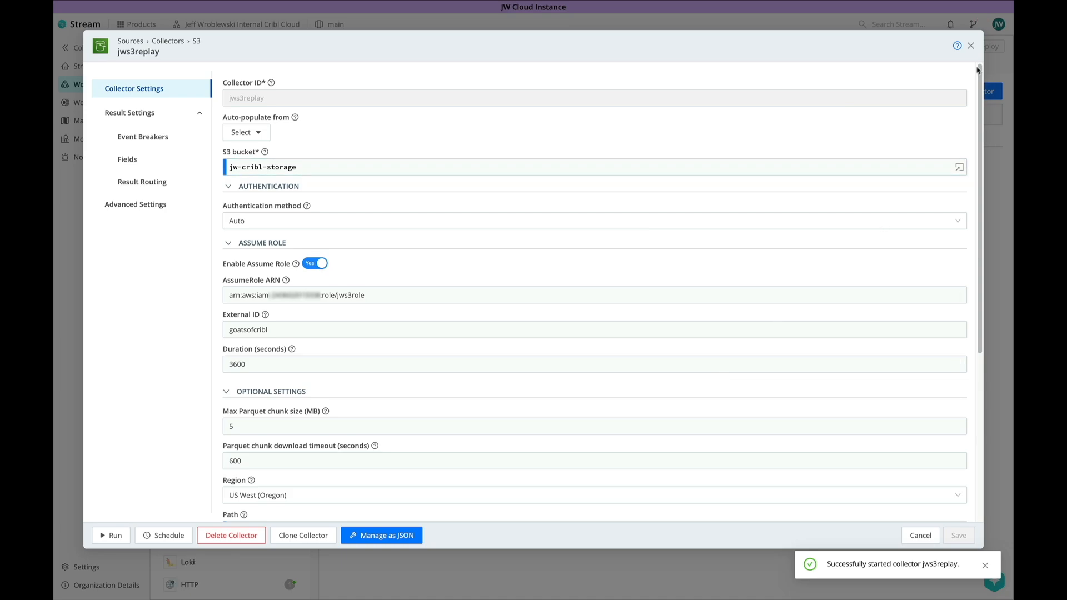
pyautogui.click(970, 46)
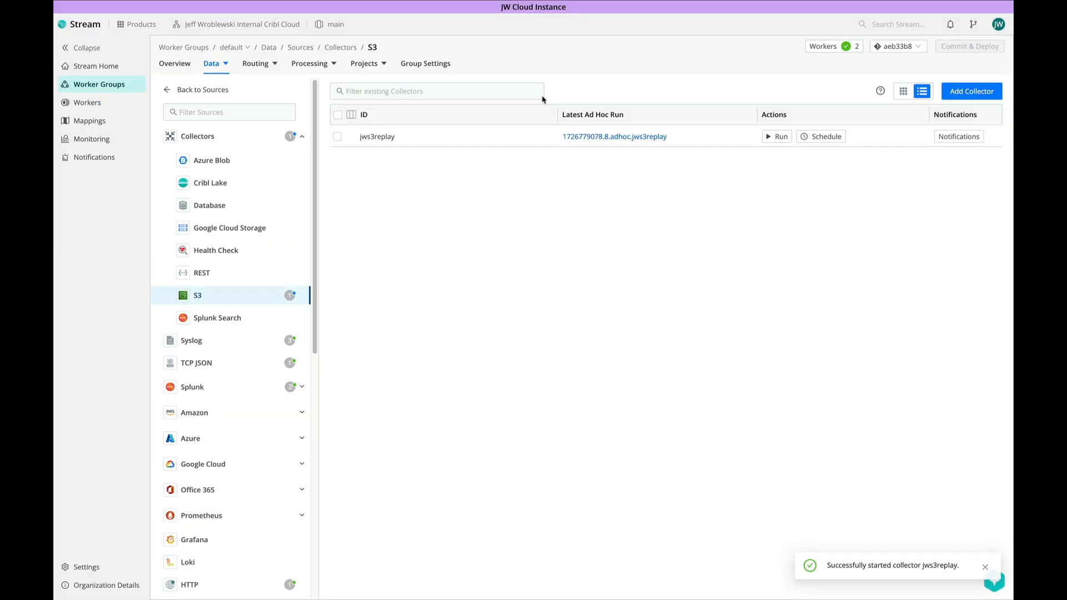
# - Inspect the default group's full-run job in Job Inspector, confirming 2054 events discovered and collected
pyautogui.click(122, 140)
pyautogui.click(257, 68)
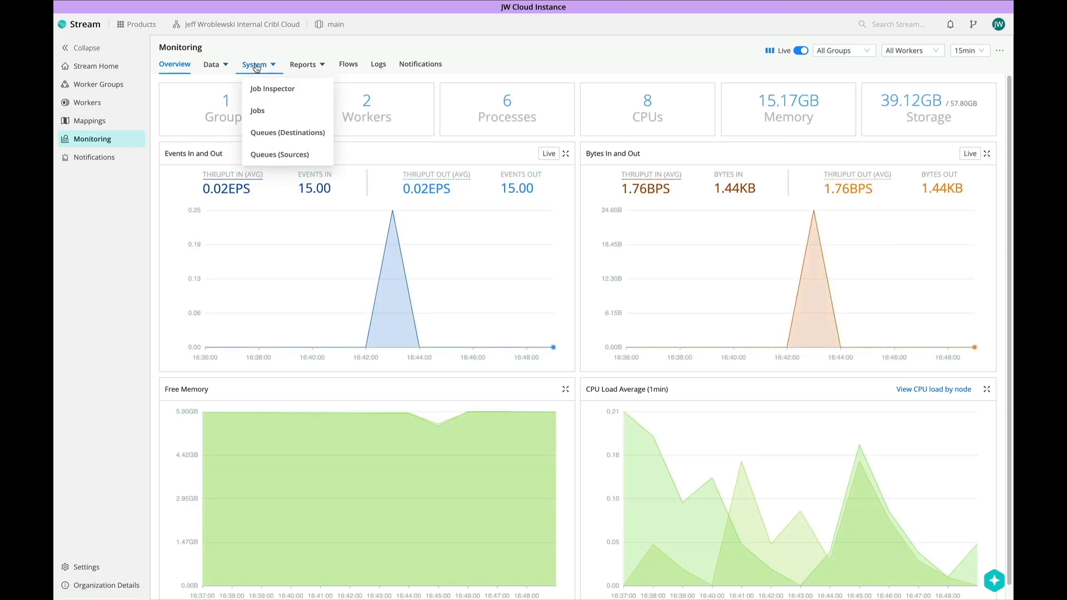
pyautogui.click(259, 88)
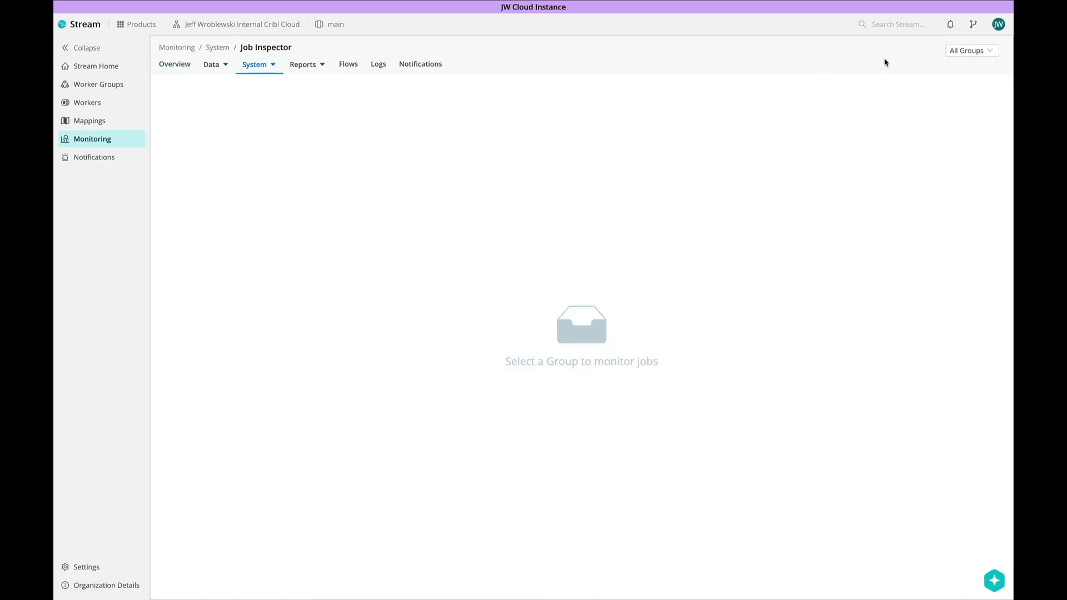
pyautogui.click(958, 51)
pyautogui.click(952, 71)
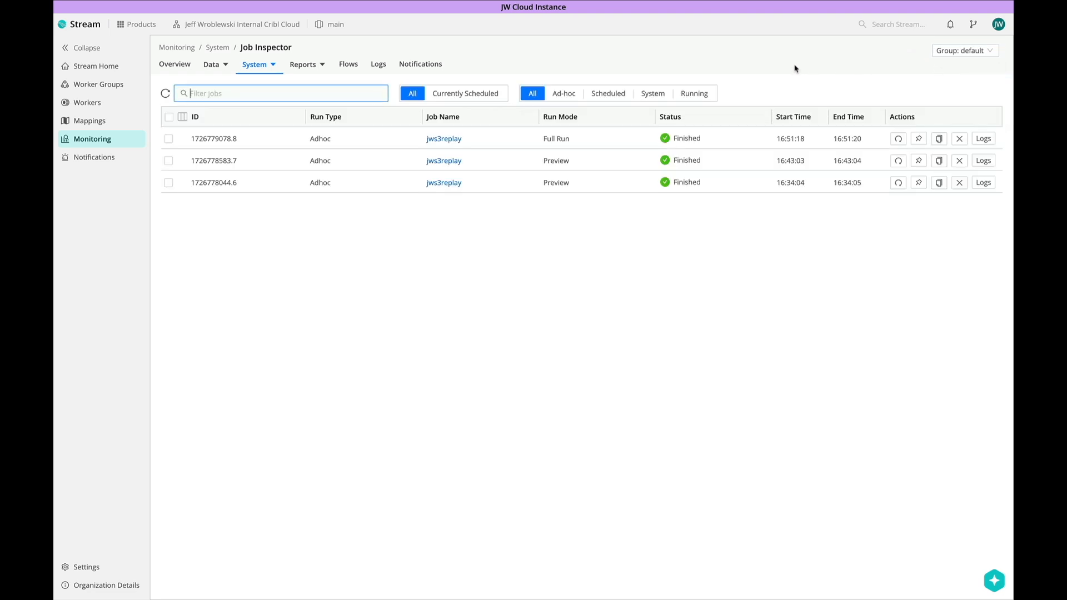
pyautogui.click(573, 142)
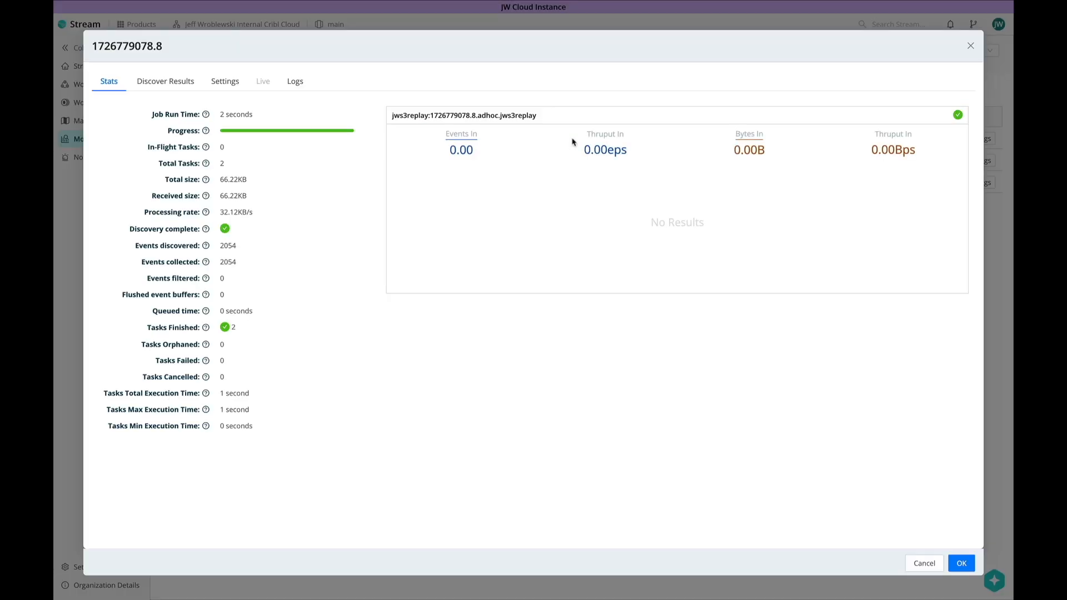
pyautogui.doubleClick(229, 246)
pyautogui.doubleClick(230, 263)
pyautogui.click(292, 285)
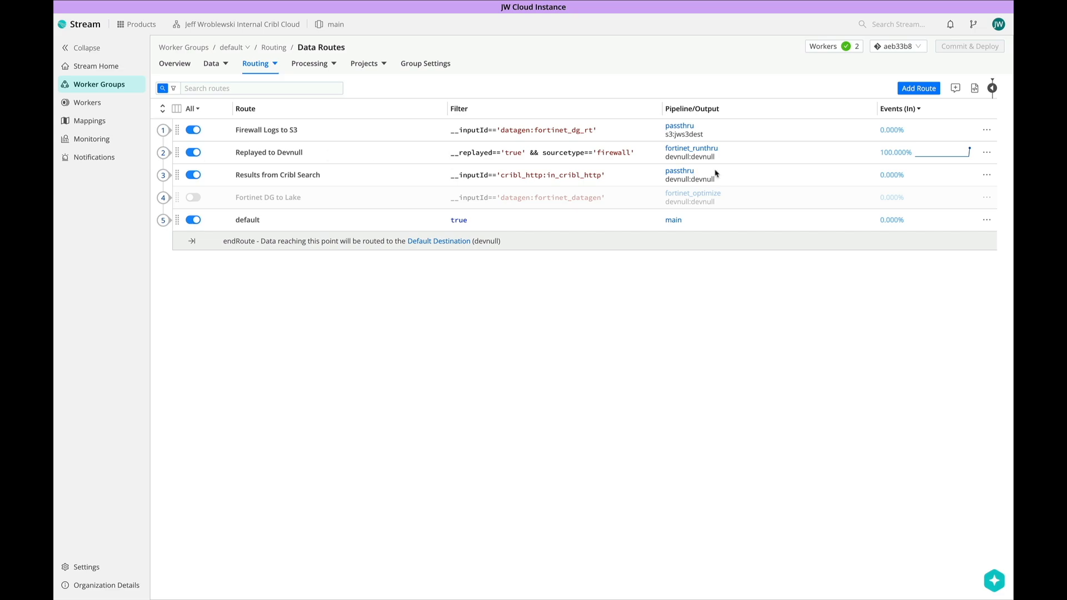
# - Check that the Replayed to Devnull route's Events In sparkline shows 100% of events
pyautogui.moveTo(969, 155)
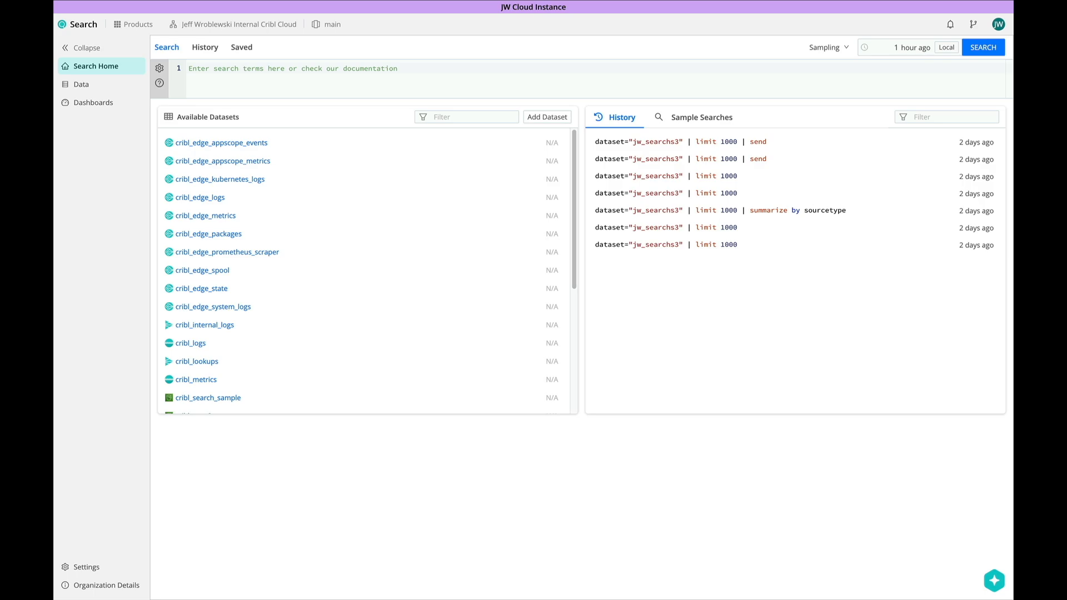
# - Go to Cribl Search's Data page and show the Dataset Providers list
pyautogui.click(116, 86)
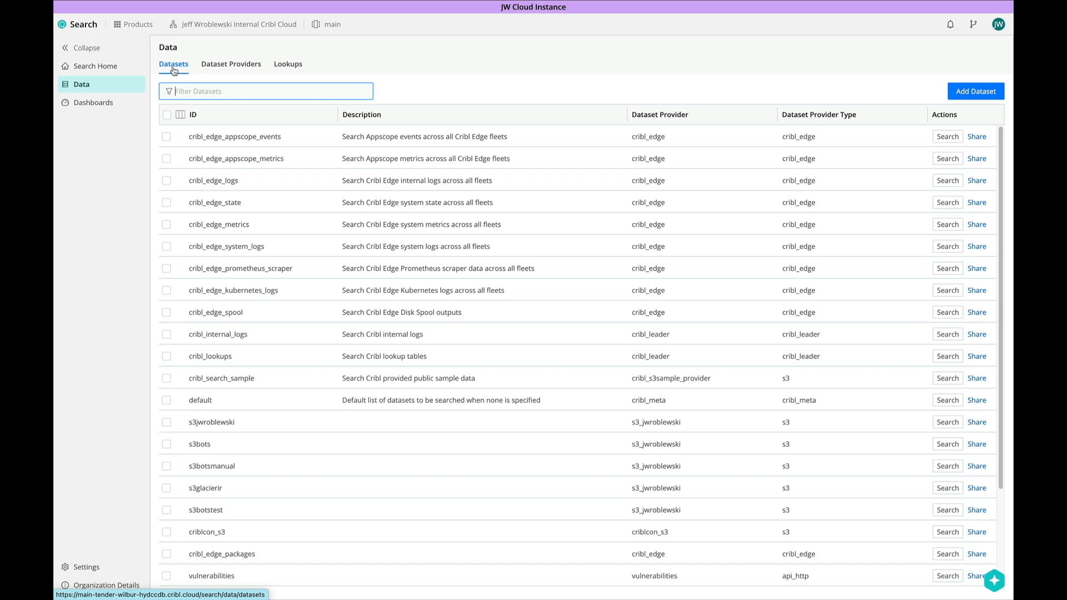
pyautogui.click(233, 66)
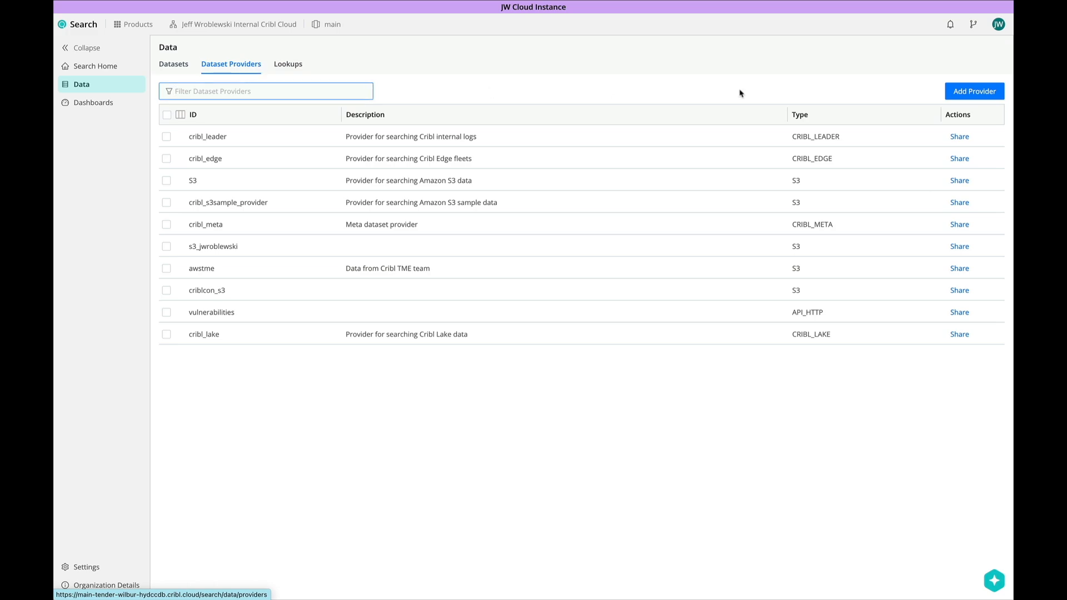
# - Start a new dataset provider with ID jw_s3 and type Amazon S3
pyautogui.click(966, 92)
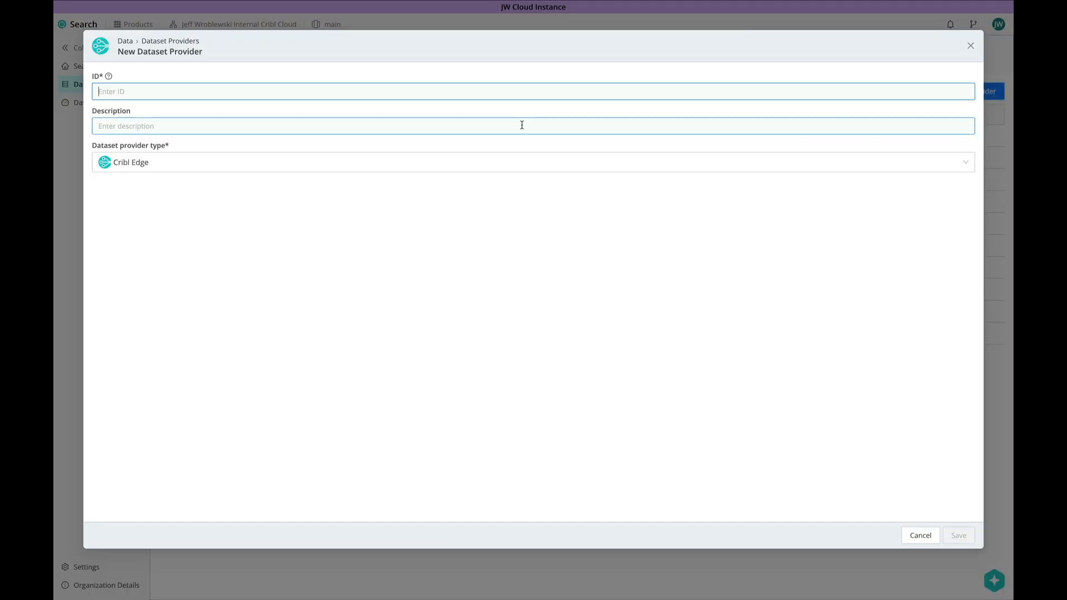
pyautogui.write('jw_s3')
pyautogui.click(478, 126)
pyautogui.click(451, 164)
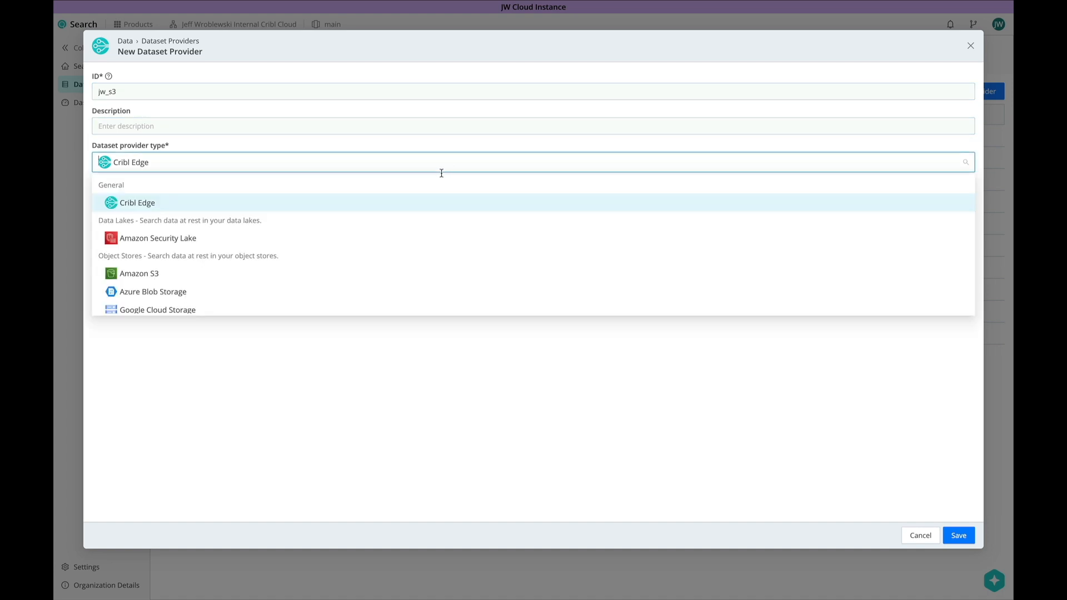
pyautogui.click(345, 276)
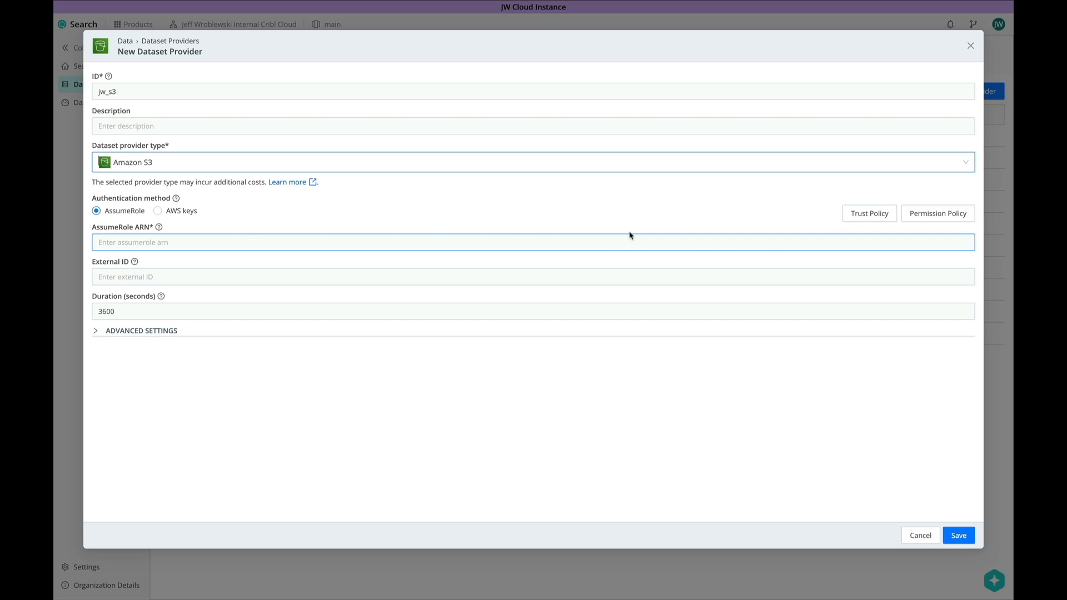
# - Review the trust and permission policies, paste the AssumeRole ARN, fill External ID, and save
pyautogui.click(854, 213)
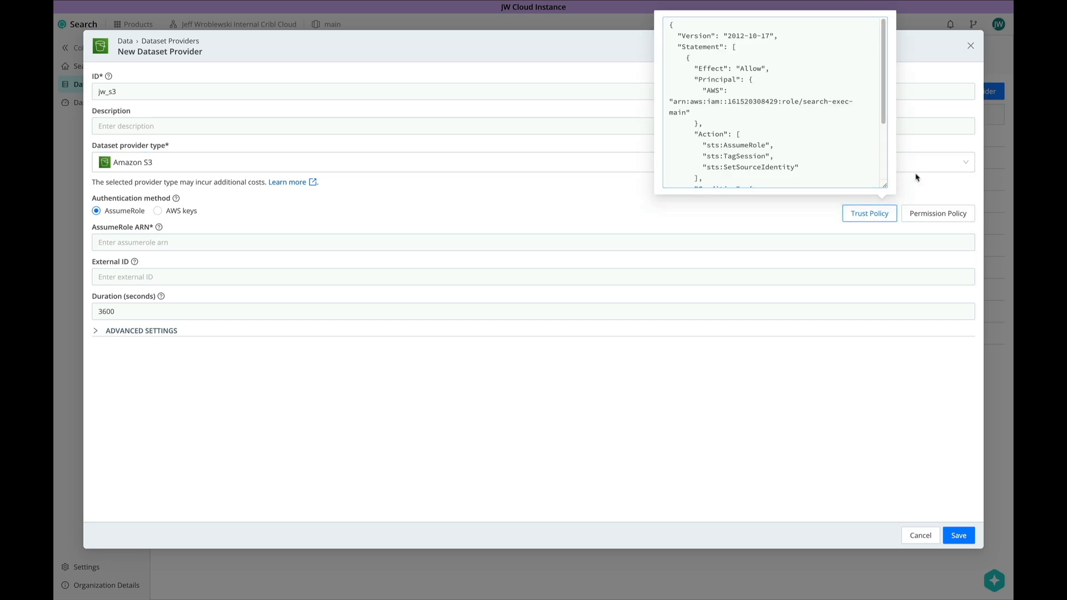
pyautogui.click(922, 213)
pyautogui.click(631, 206)
pyautogui.click(401, 236)
pyautogui.hotkey('ctrl', 'v')
pyautogui.click(290, 275)
pyautogui.write('go')
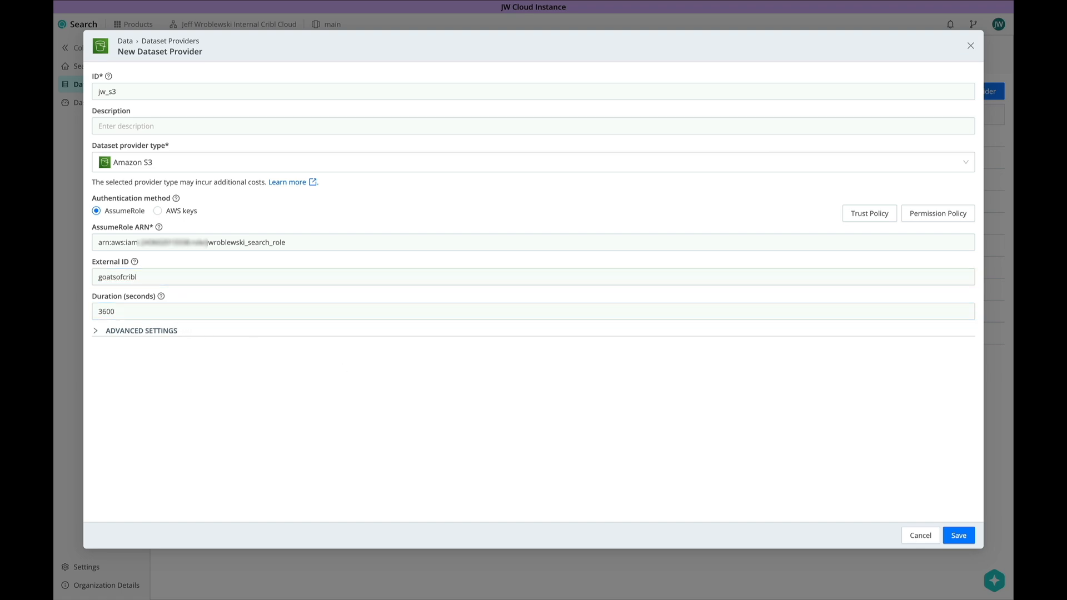
pyautogui.click(958, 535)
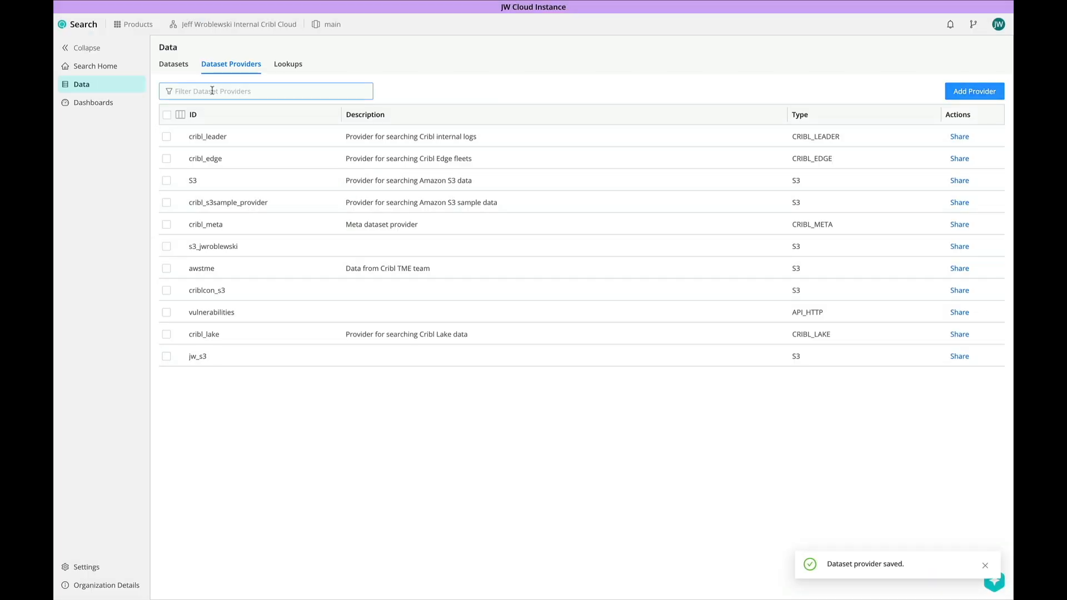
pyautogui.click(182, 66)
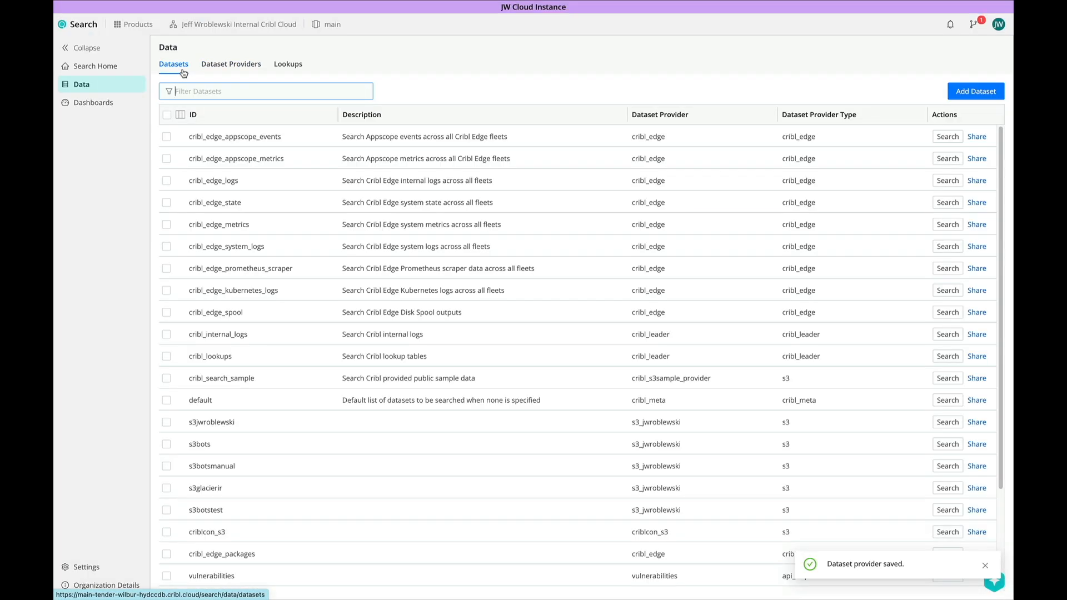
# - Create dataset jws3_test on provider jw_s3 with the pasted time-partitioned bucket path
pyautogui.click(973, 91)
pyautogui.write('jws3_test')
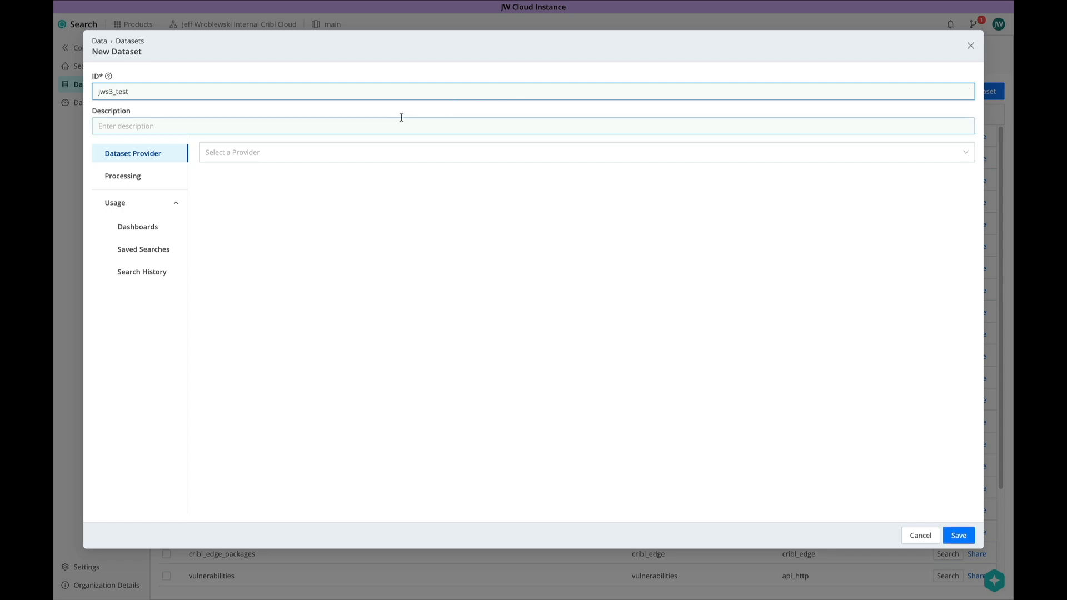
pyautogui.click(359, 155)
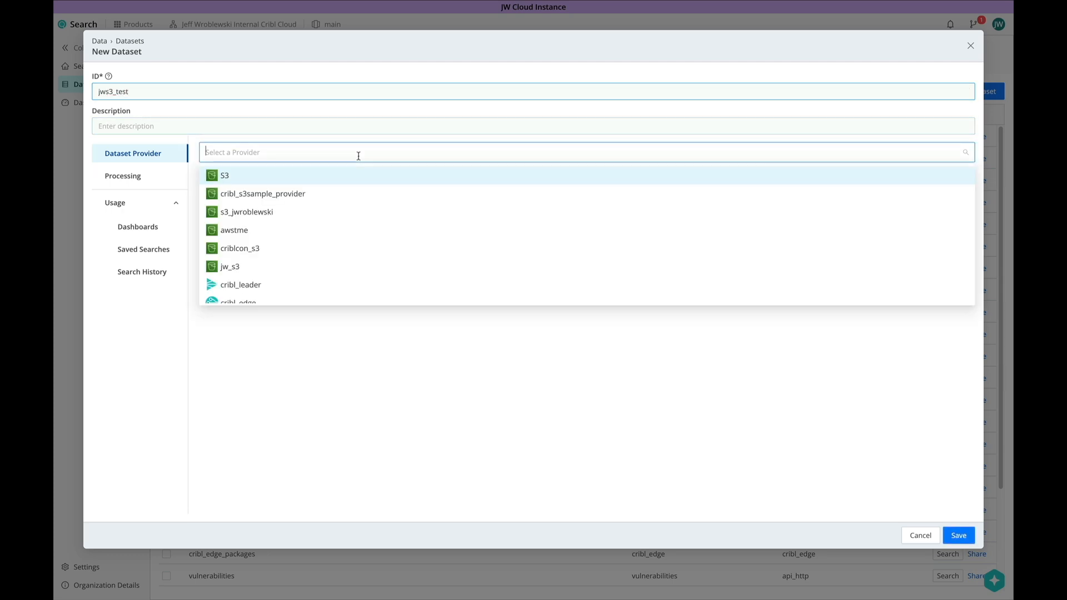
pyautogui.click(309, 266)
pyautogui.click(312, 210)
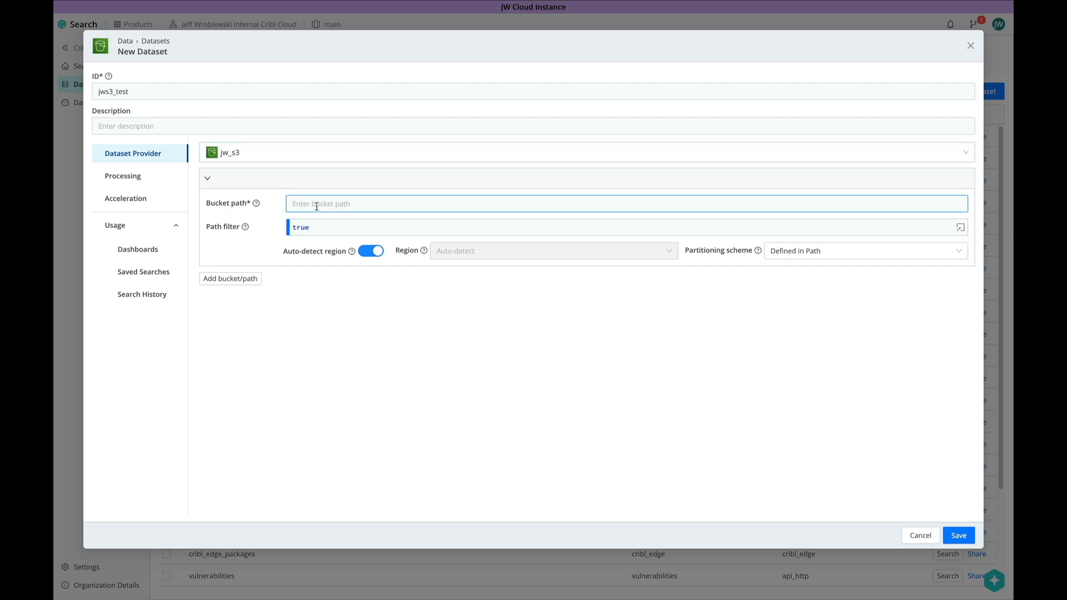
pyautogui.write('jw-cribl-storage/stream/${_time:%Y}/${_time:%m}/${_time:%d}/${_time:%H}/${sourcetype}')
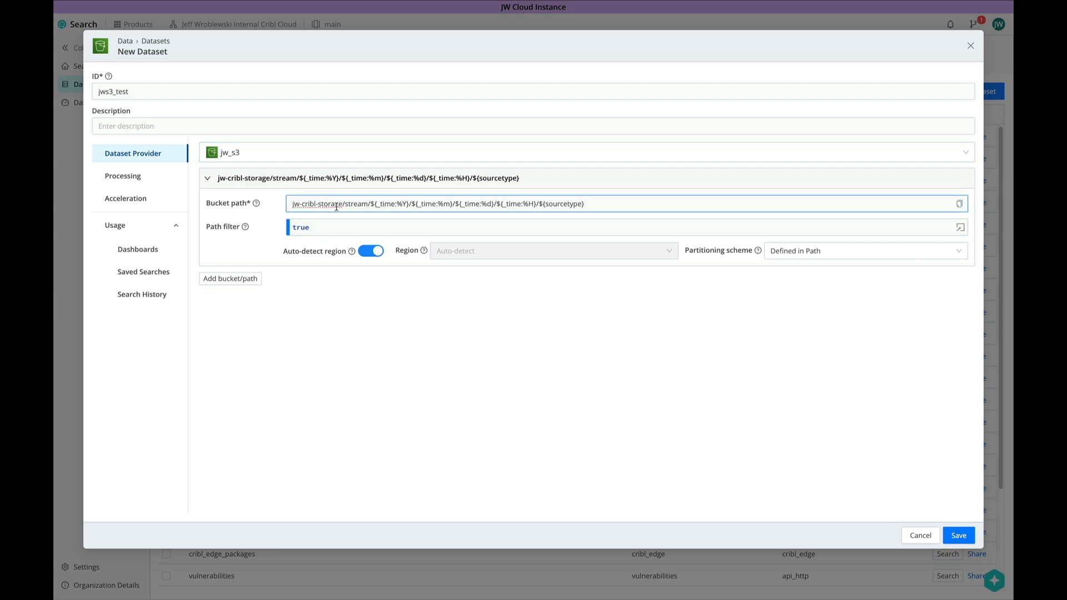
# - Add the Cribl Search _raw Data datatype ruleset ahead of Cribl Search and save
pyautogui.click(154, 177)
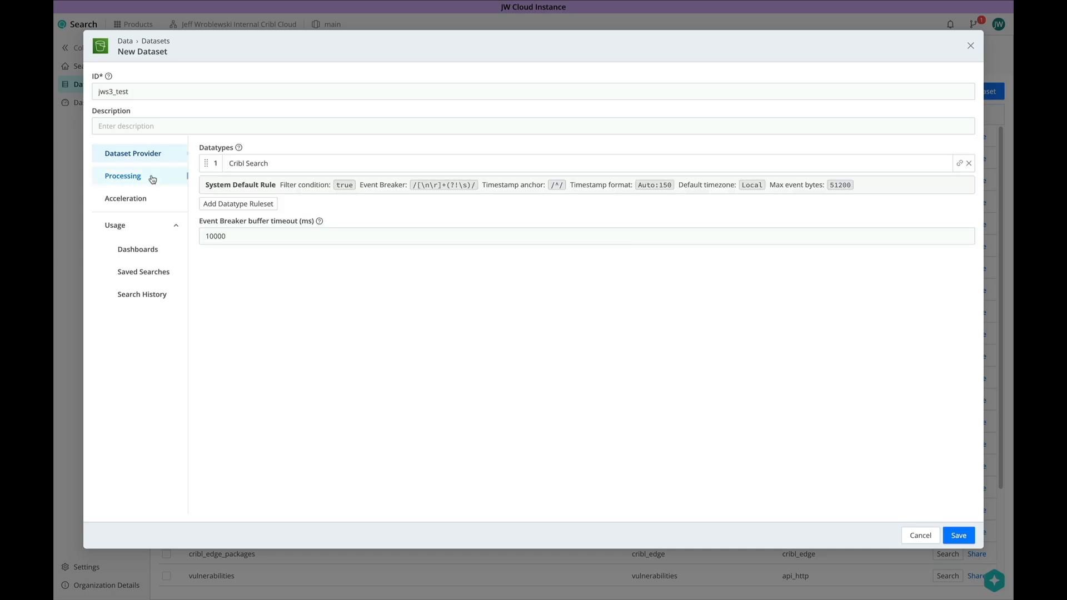
pyautogui.click(227, 204)
pyautogui.click(243, 183)
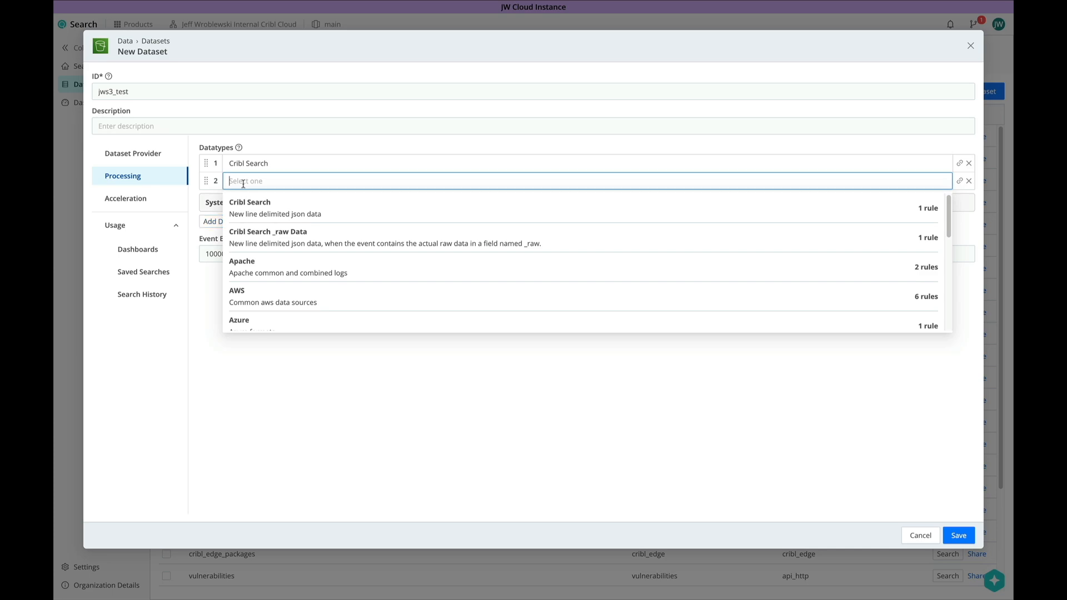
pyautogui.click(253, 236)
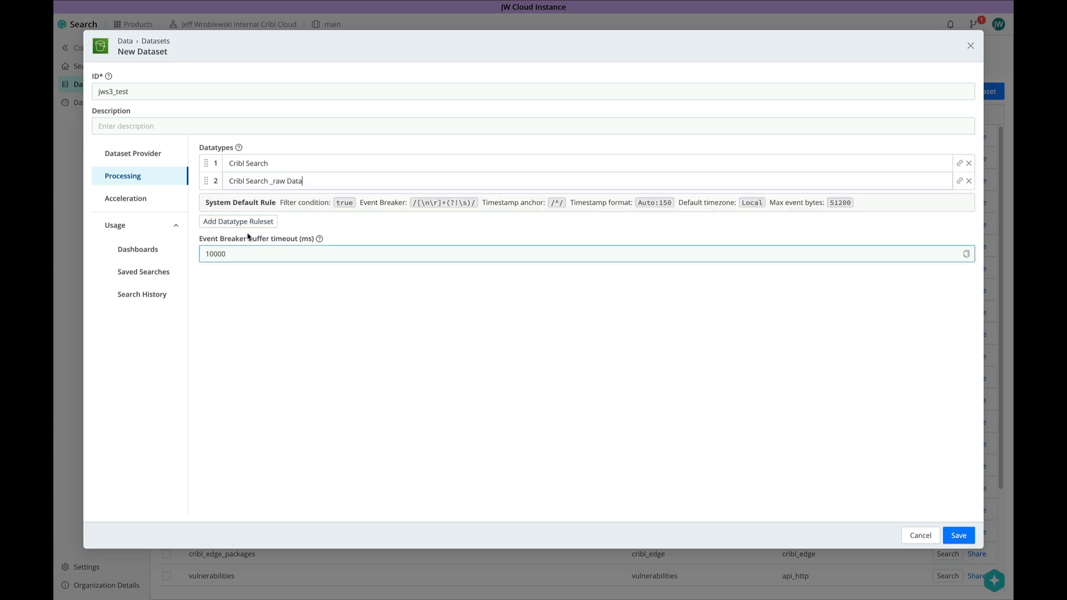
pyautogui.moveTo(204, 181); pyautogui.dragTo(206, 163)
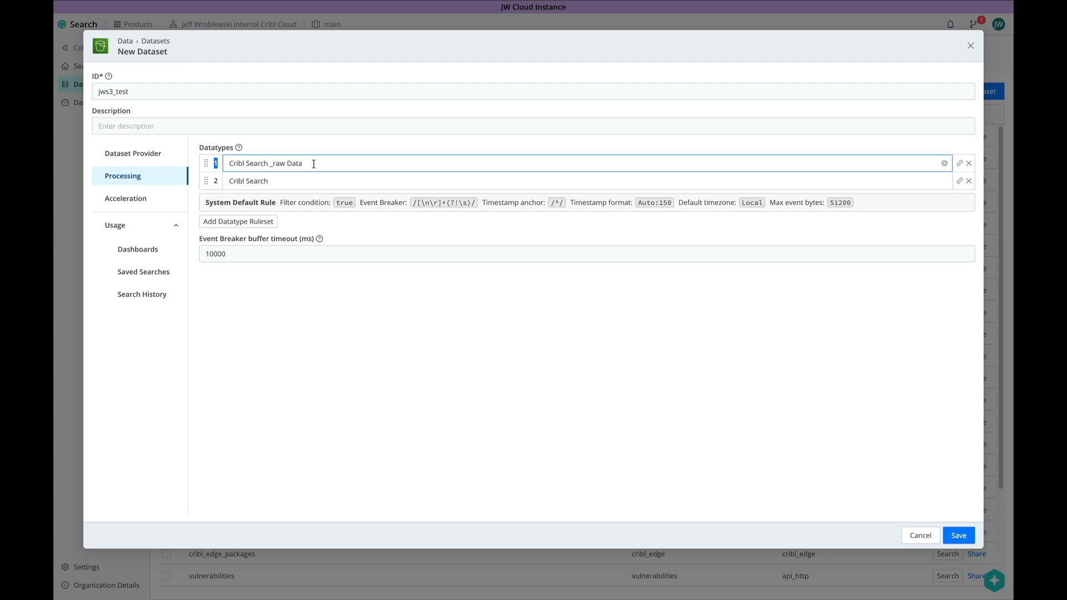
pyautogui.click(958, 535)
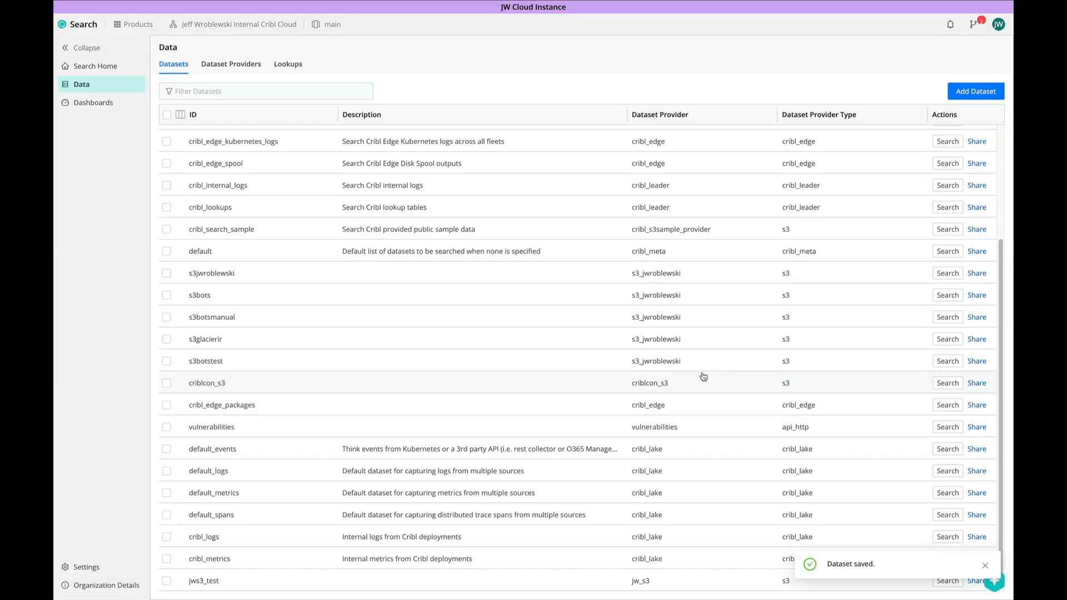
# - Search the jws3_test dataset with the time range set to All Time
pyautogui.click(982, 567)
pyautogui.click(947, 579)
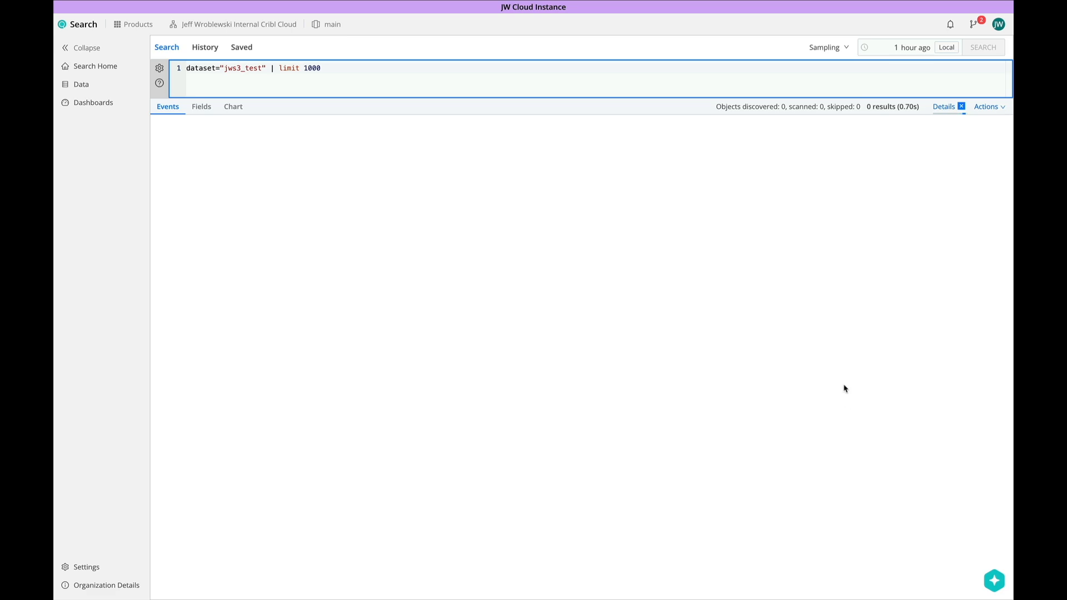
pyautogui.click(889, 47)
pyautogui.click(901, 47)
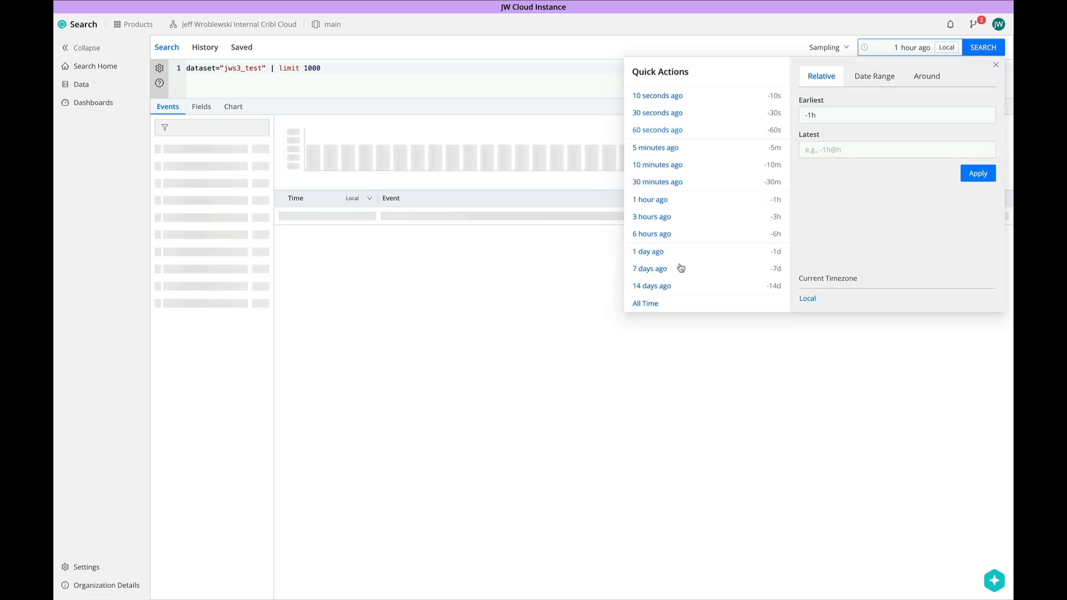
pyautogui.click(647, 302)
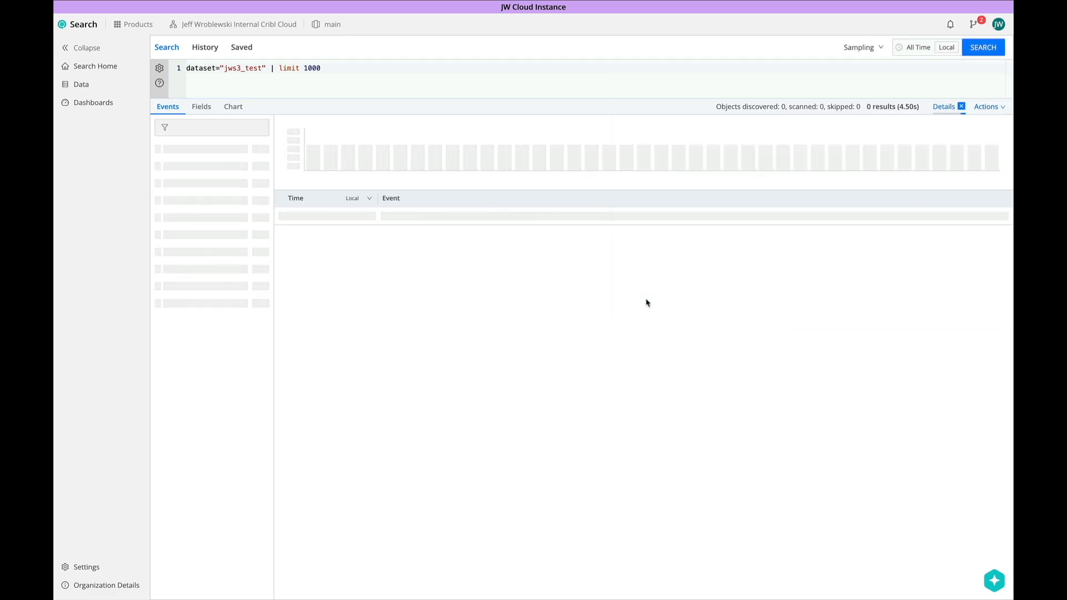
pyautogui.click(927, 85)
pyautogui.click(979, 50)
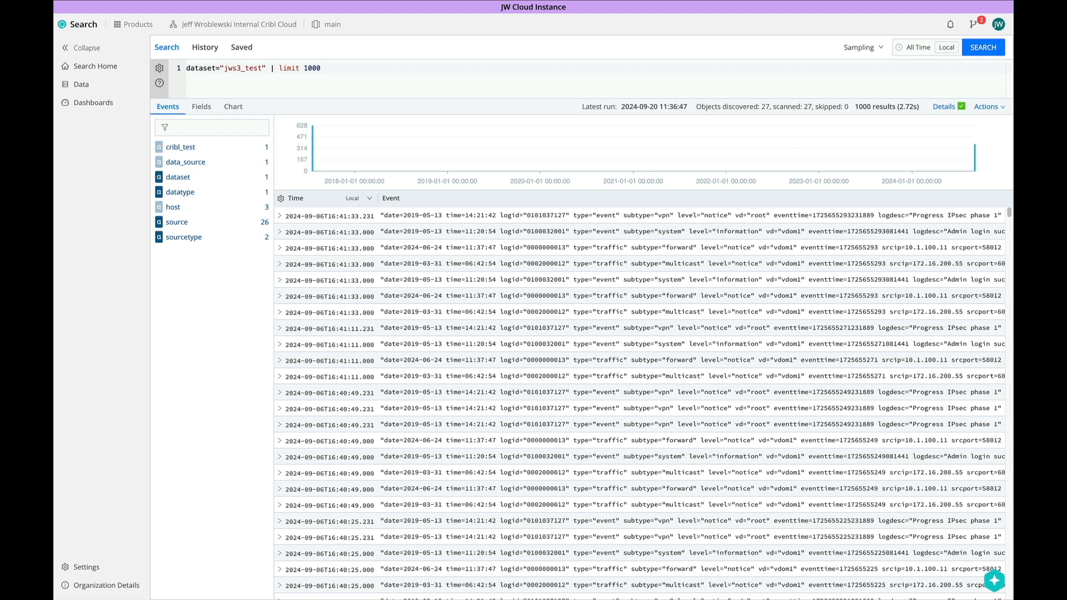
# - Append 'summarize by sourcetype' to the query from the sourcetype field and rerun
pyautogui.click(183, 237)
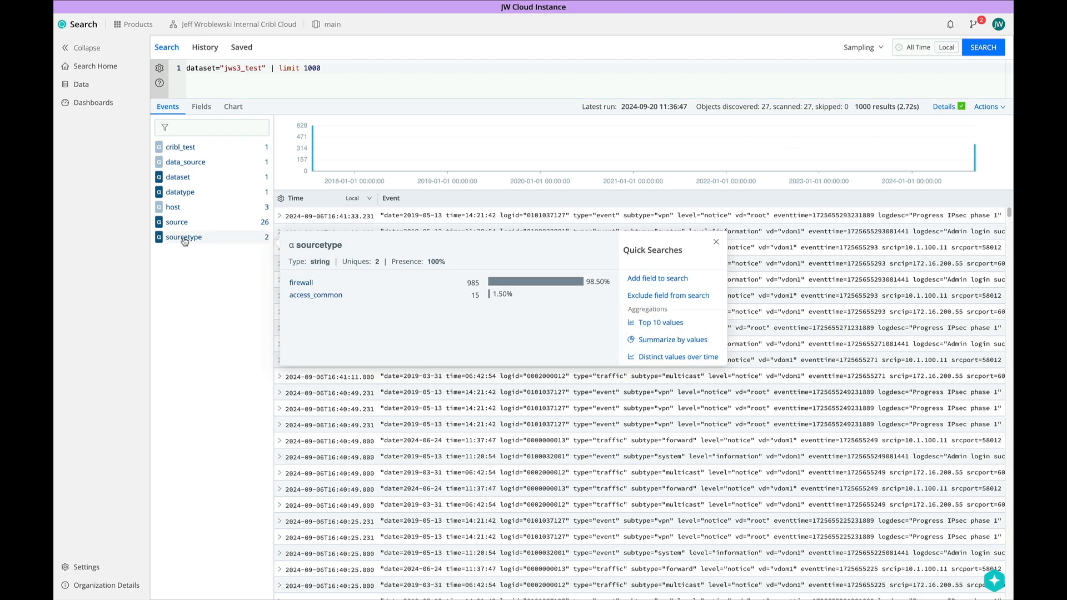
pyautogui.click(646, 341)
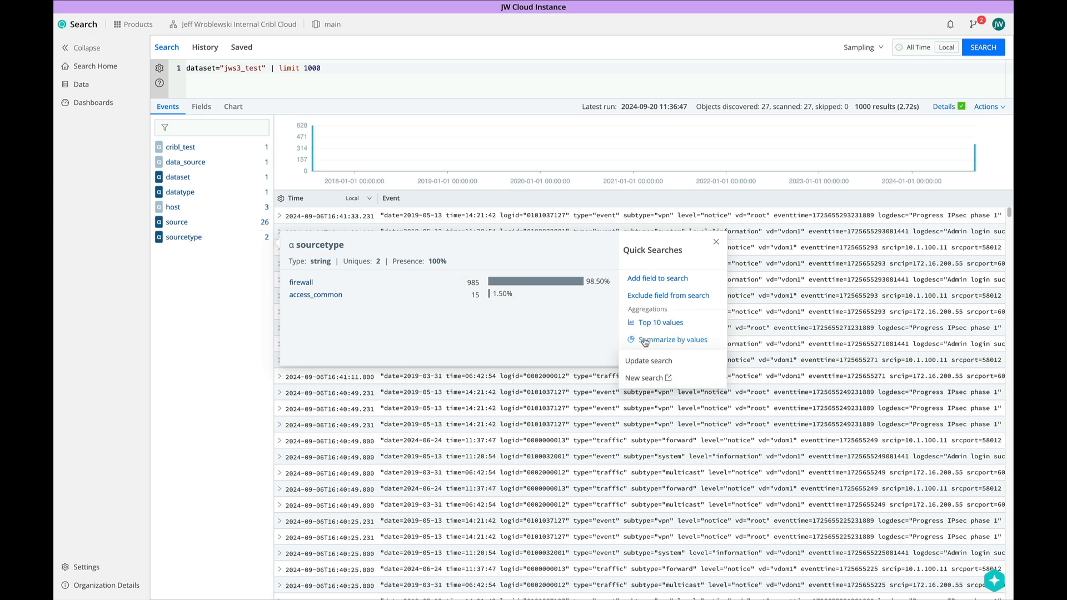
pyautogui.click(644, 361)
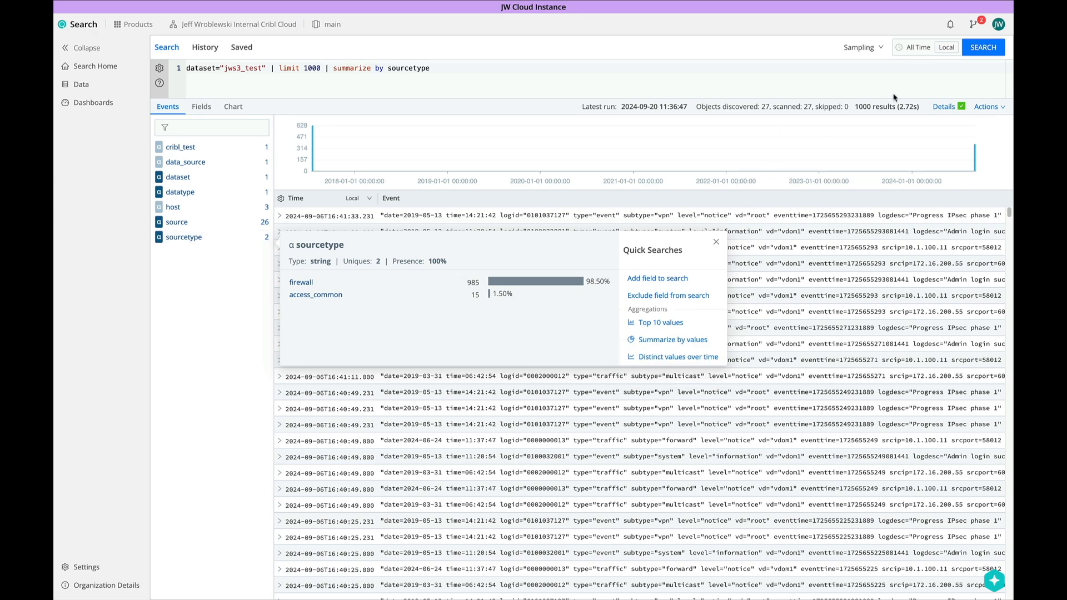
pyautogui.click(977, 51)
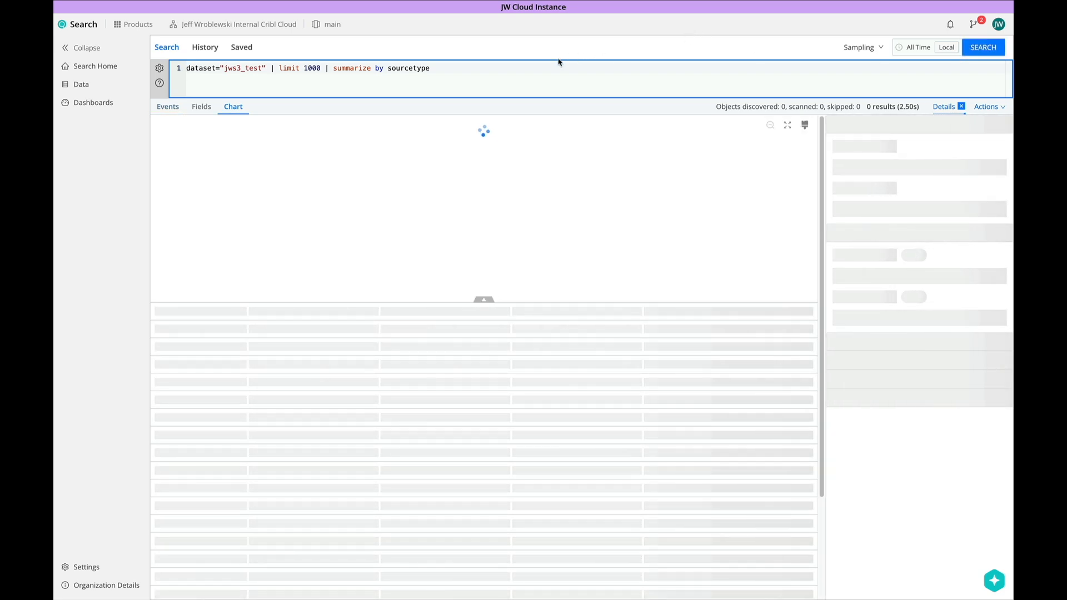
# - Replace 'summarize by sourcetype' with 'send' and run it, sending 1000 events to Stream
pyautogui.click(480, 67)
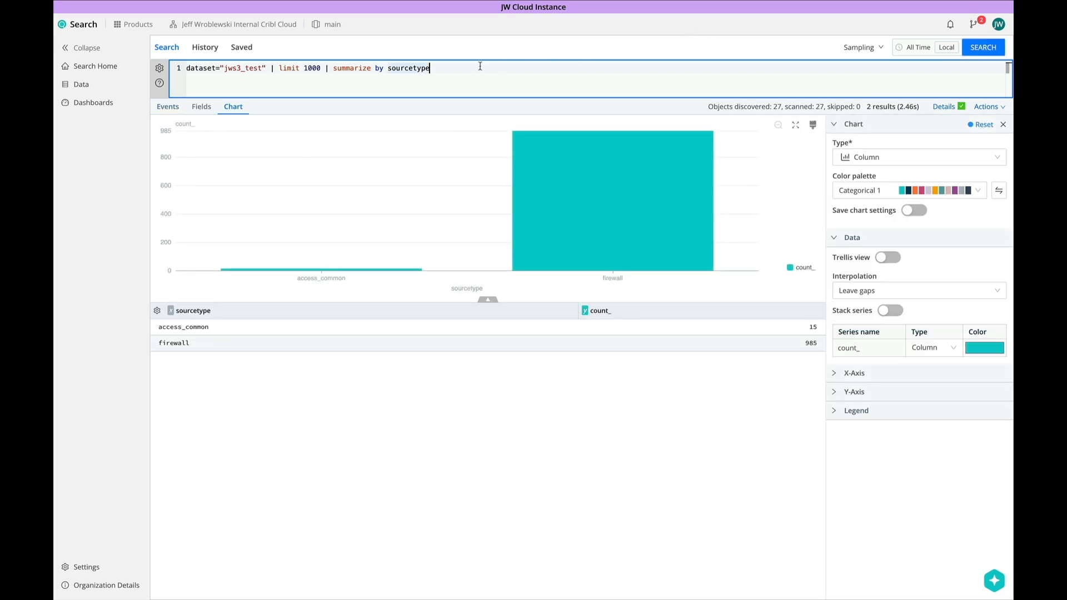
pyautogui.hotkey('ctrl', 'BackSpace')
pyautogui.hotkey('ctrl', 'BackSpace')
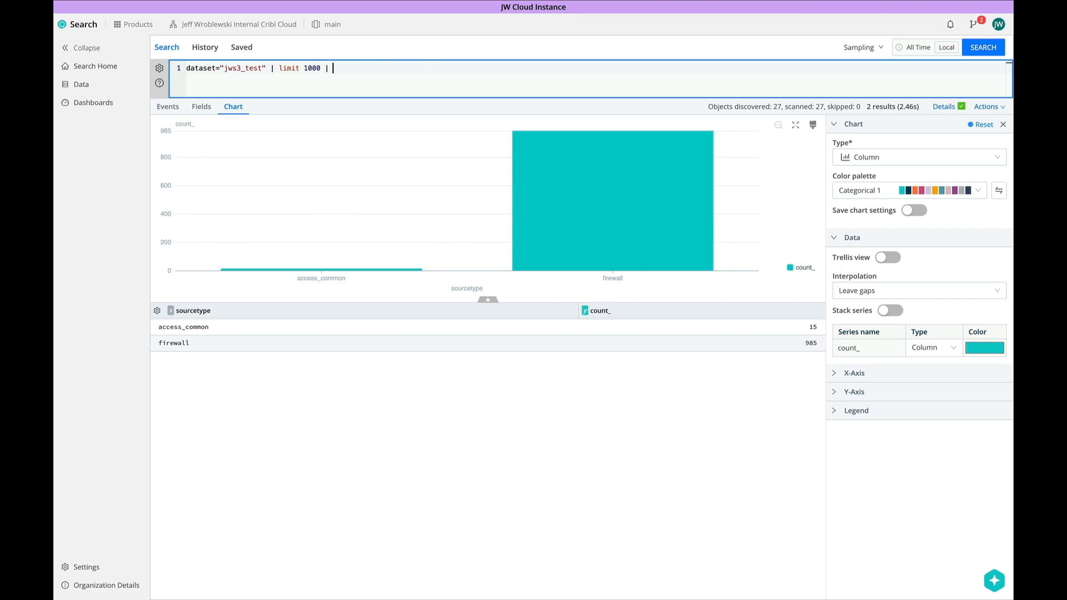
pyautogui.write('send')
pyautogui.moveTo(344, 65)
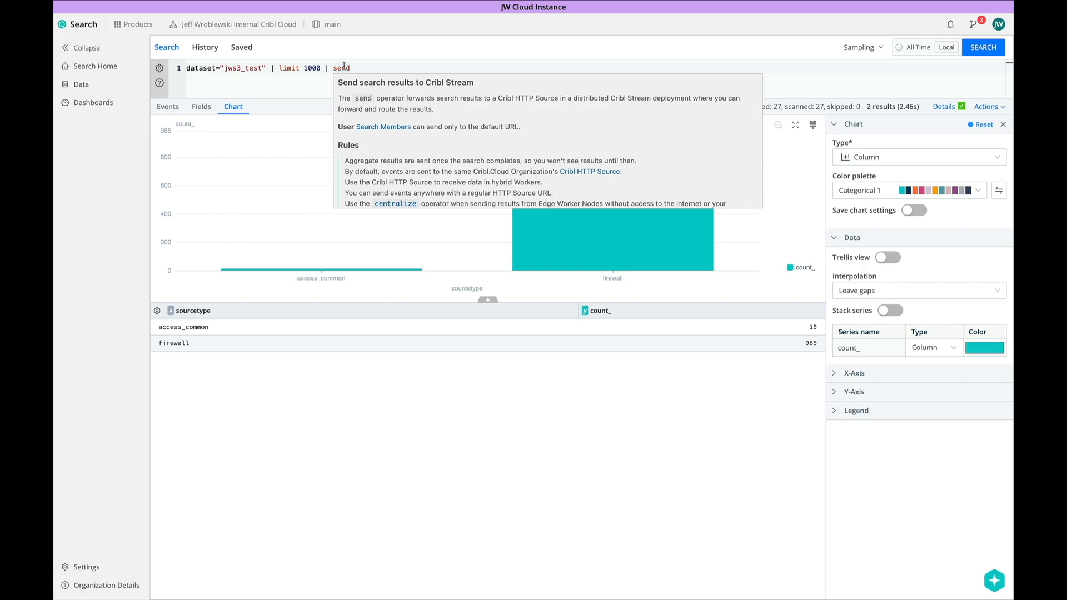
pyautogui.click(372, 66)
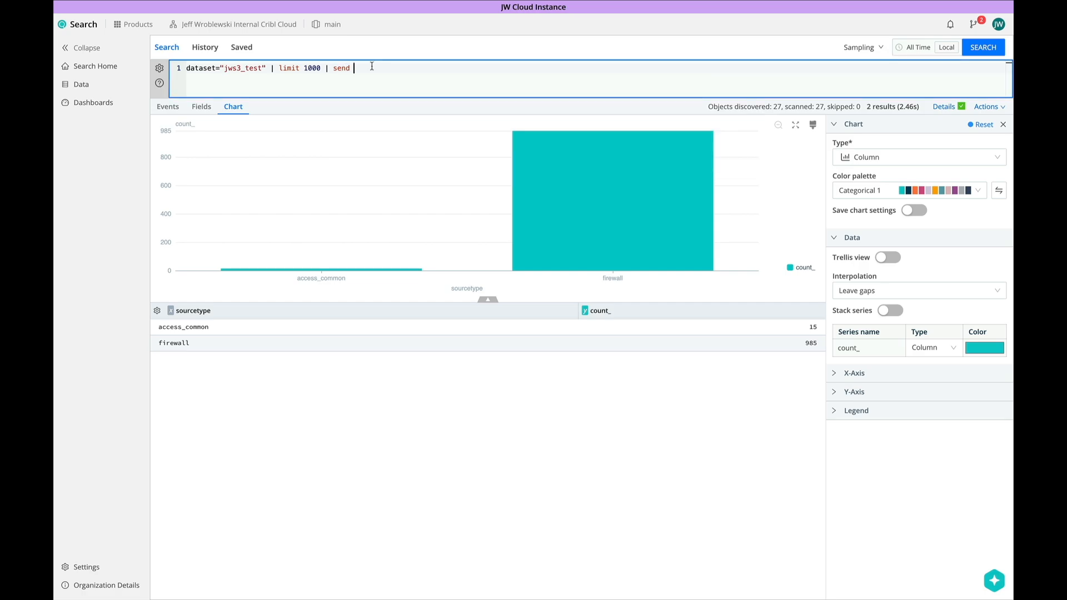
pyautogui.click(982, 48)
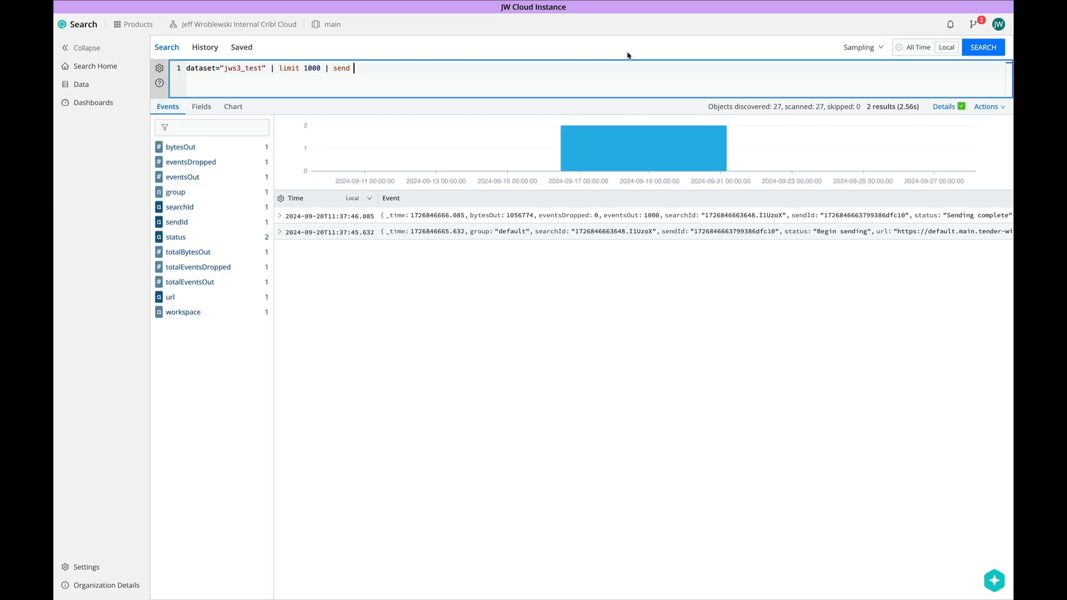
pyautogui.click(281, 216)
# - Capture sample data on the Results from Cribl Search route, then rerun the send search
pyautogui.click(279, 355)
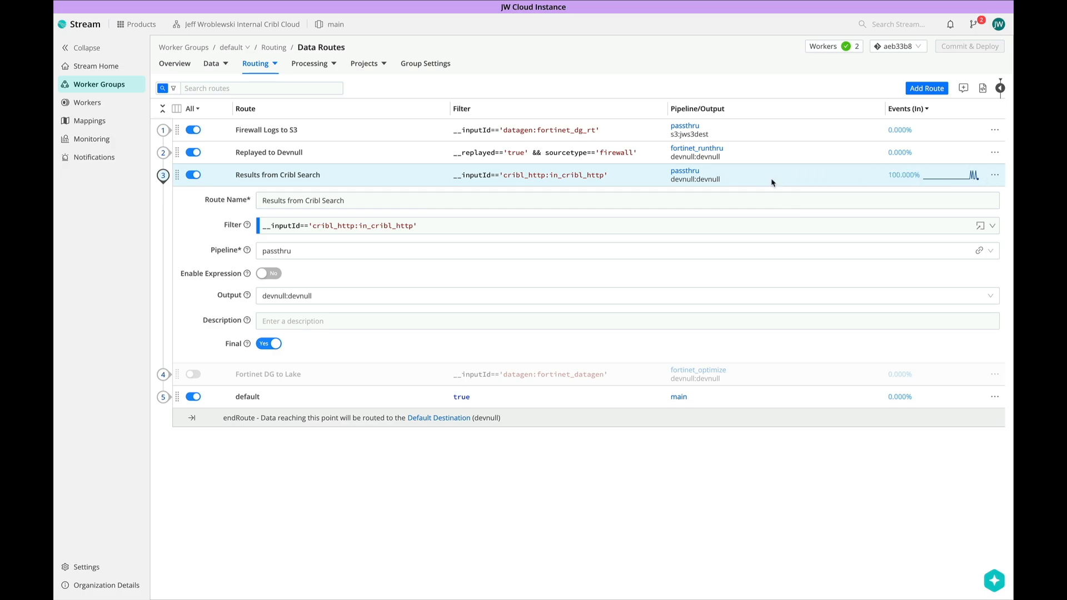
pyautogui.click(994, 175)
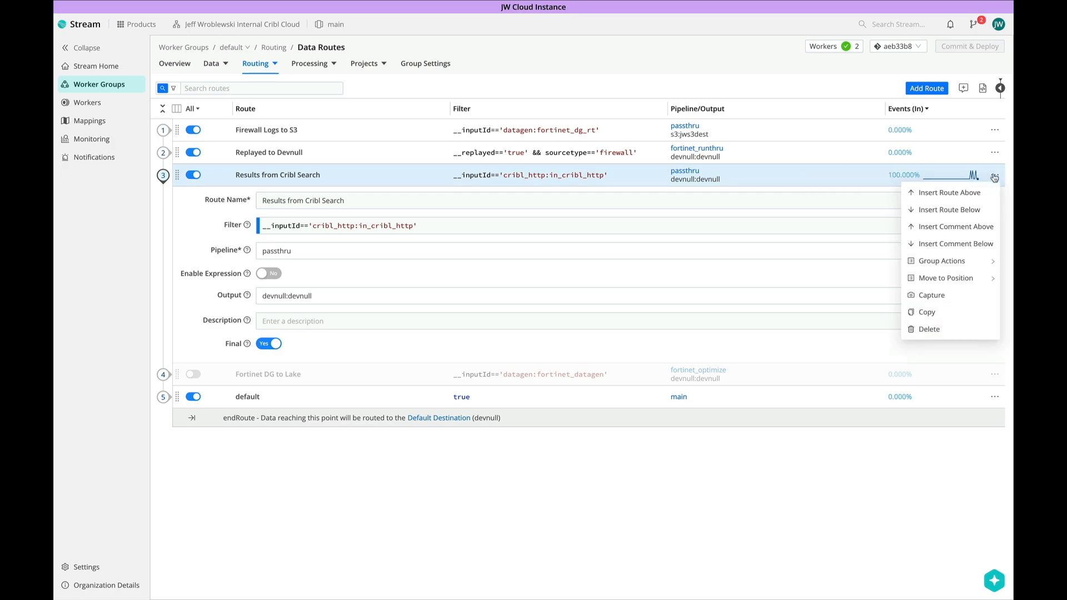
pyautogui.click(945, 296)
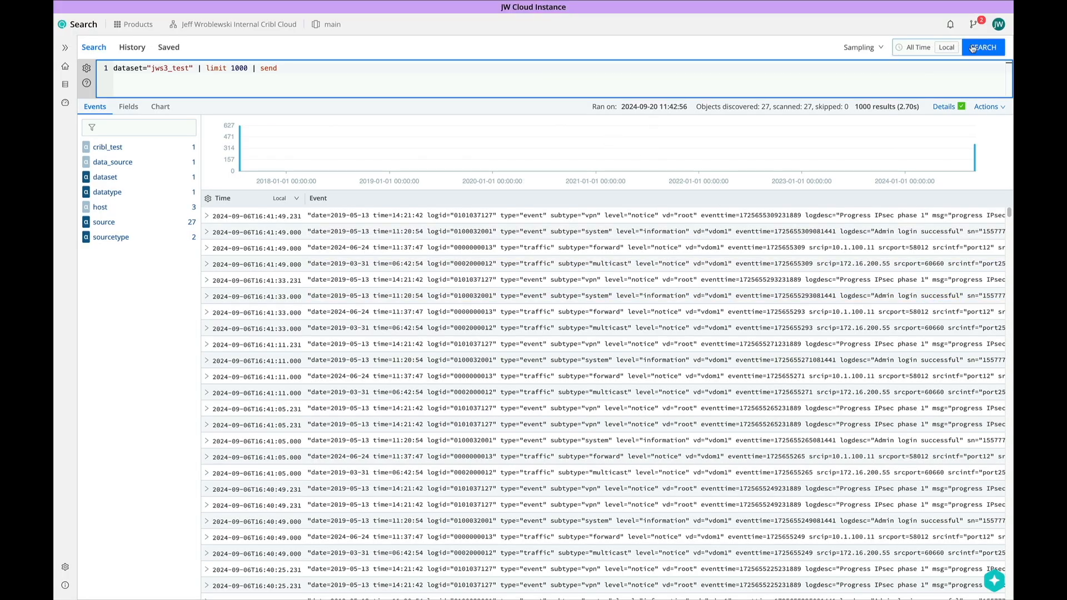
pyautogui.click(967, 49)
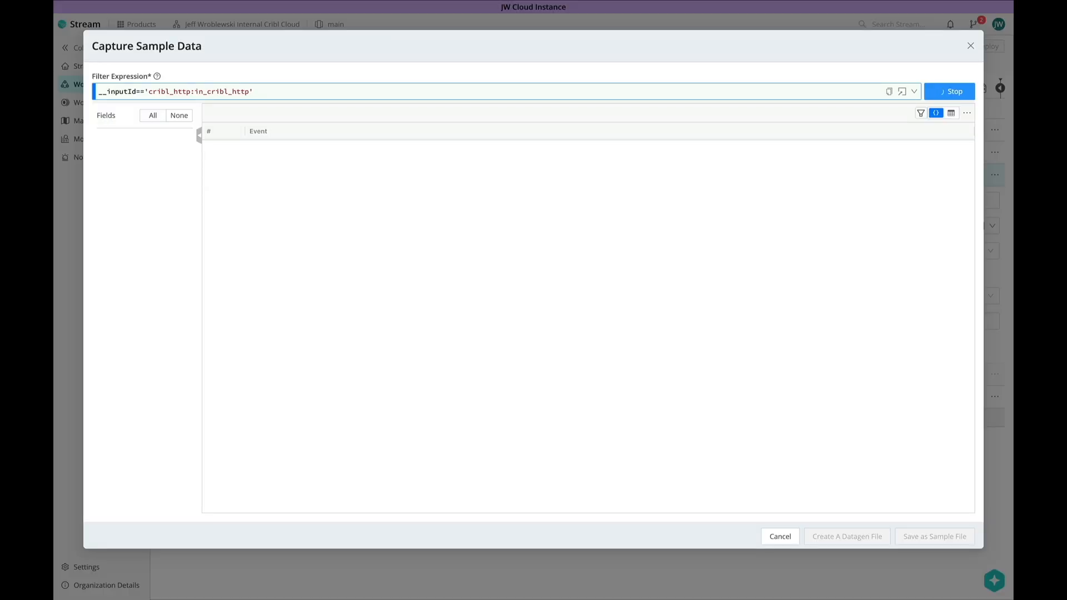